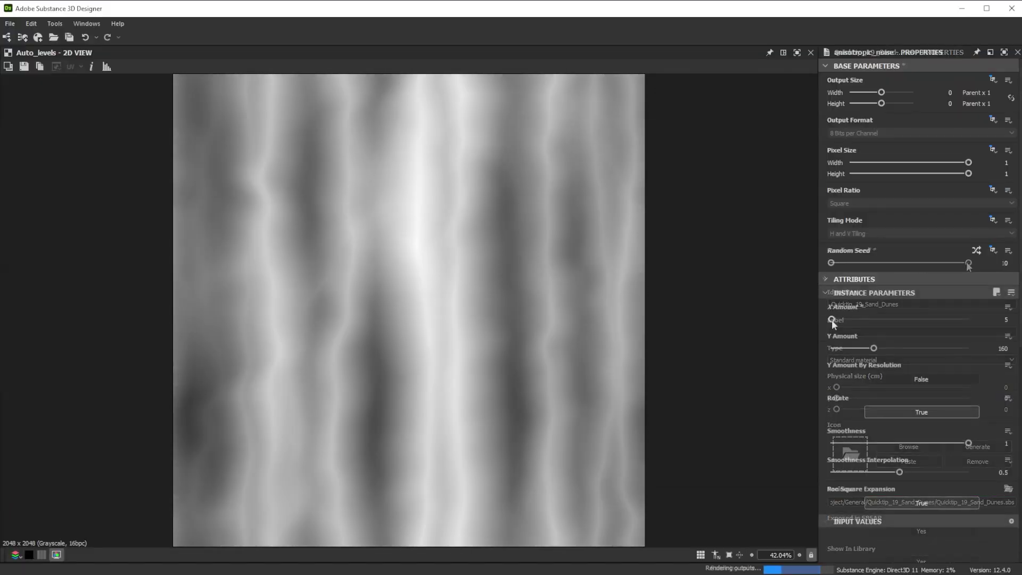
Vary the Anisotropic Noise's X Amount, Y Amount and Smoothness, and the multi-directional warp's intensity, to preview different dune shapes
{"action": "mouse_move", "coordinate": [831, 319]}
{"action": "left_mouse_down"}
{"action": "mouse_move", "coordinate": [841, 318]}
{"action": "mouse_move", "coordinate": [832, 319]}
{"action": "left_mouse_up"}
{"action": "left_click_drag", "start_coordinate": [873, 347], "coordinate": [867, 348]}
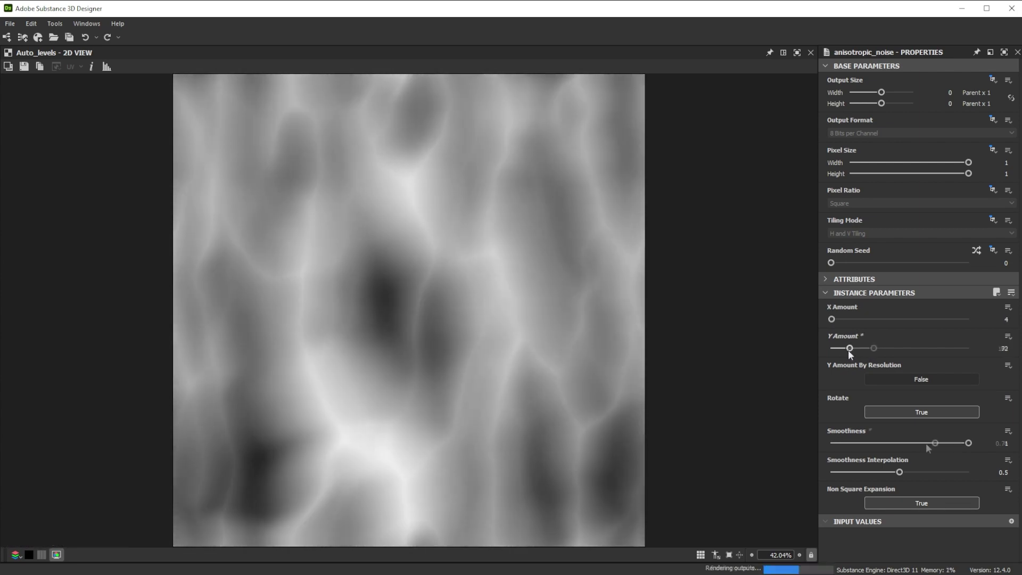
{"action": "left_click_drag", "start_coordinate": [928, 449], "coordinate": [879, 442]}
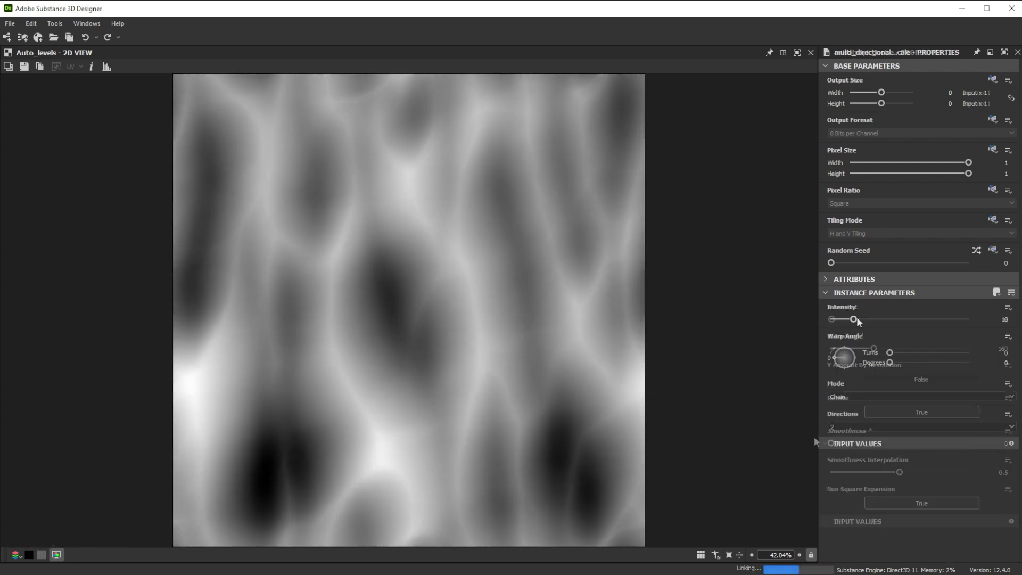
{"action": "left_click_drag", "start_coordinate": [876, 317], "coordinate": [947, 314]}
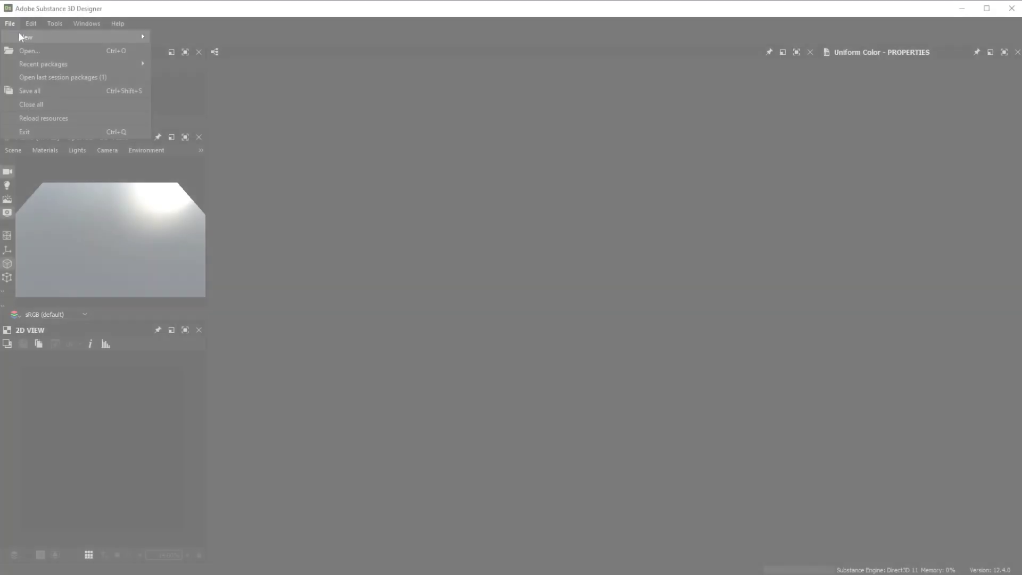
Create a new Substance graph from the Metallic Roughness template with a 2048 px parent size
{"action": "mouse_move", "coordinate": [105, 34]}
{"action": "left_click", "coordinate": [162, 36]}
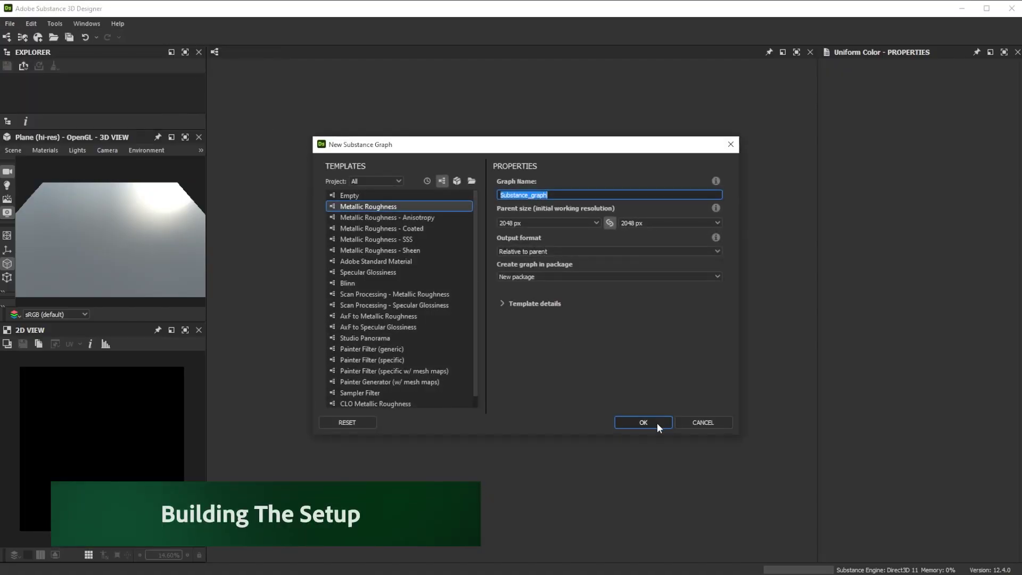
{"action": "left_click", "coordinate": [658, 422]}
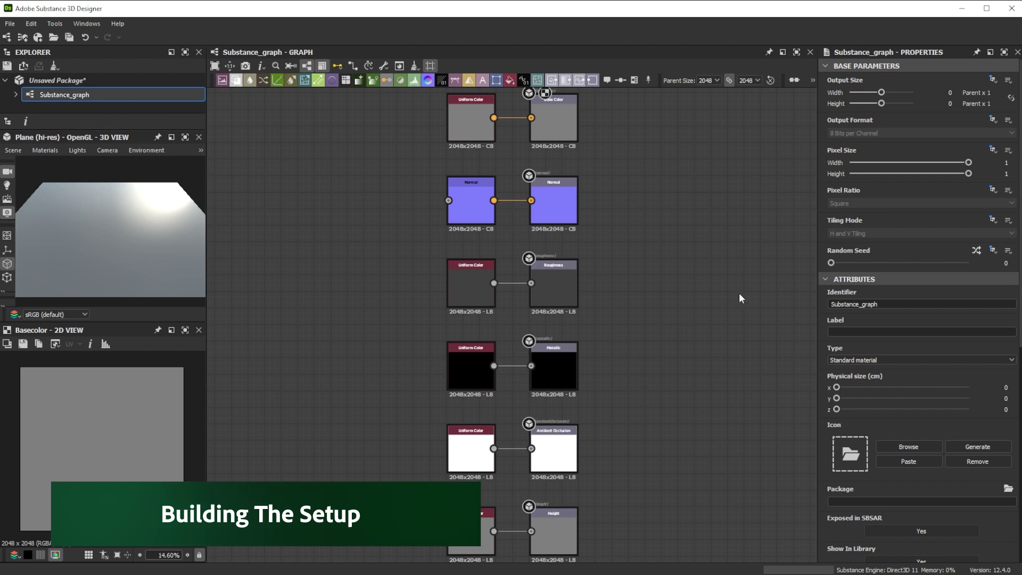
Set the Uniform Color feeding the Base Color output to a sandy tan
{"action": "scroll", "coordinate": [739, 293], "scroll_direction": "down", "scroll_amount": 2}
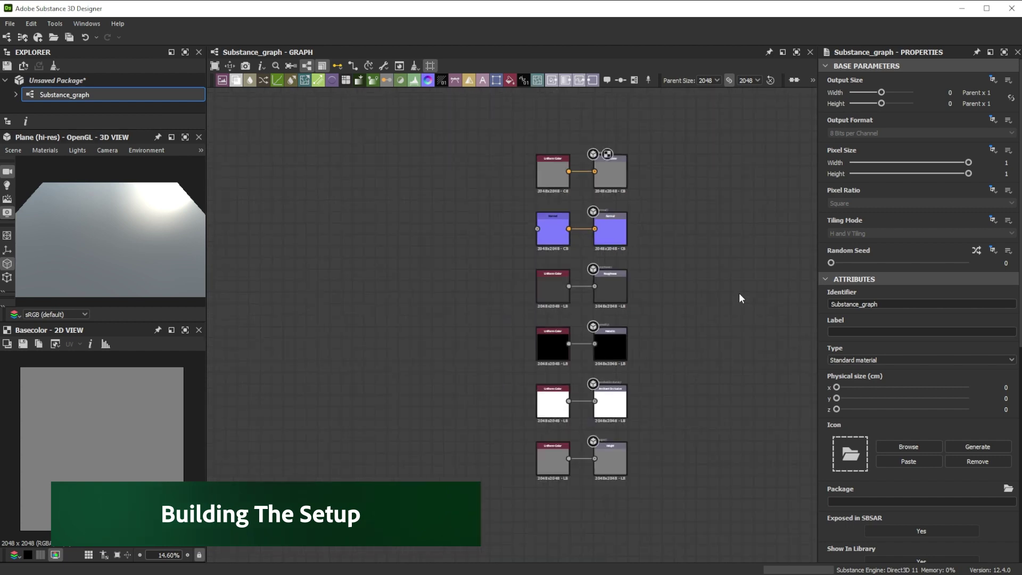
{"action": "left_click", "coordinate": [558, 151]}
{"action": "left_click", "coordinate": [851, 338]}
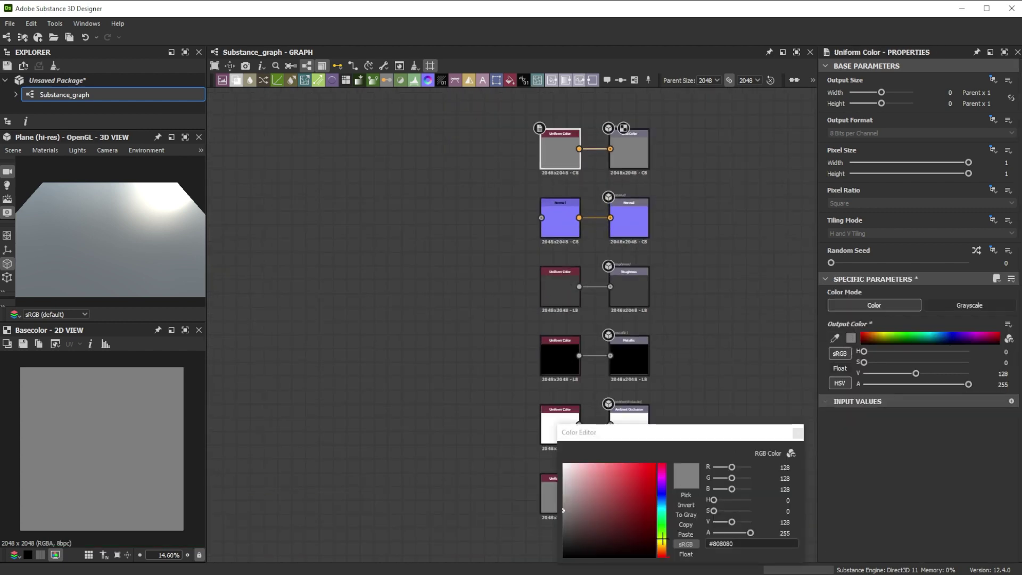
{"action": "left_click_drag", "start_coordinate": [661, 540], "coordinate": [664, 545]}
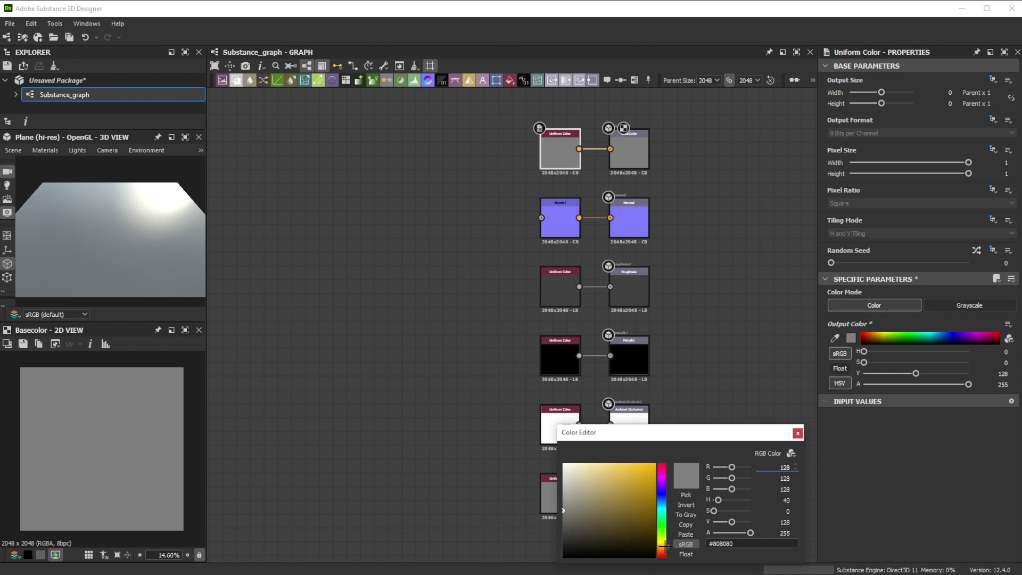
{"action": "left_click", "coordinate": [630, 473]}
Edit the Normal node's intensity and set the Uniform Color feeding Roughness to a grayscale value of 175
{"action": "left_click", "coordinate": [560, 218]}
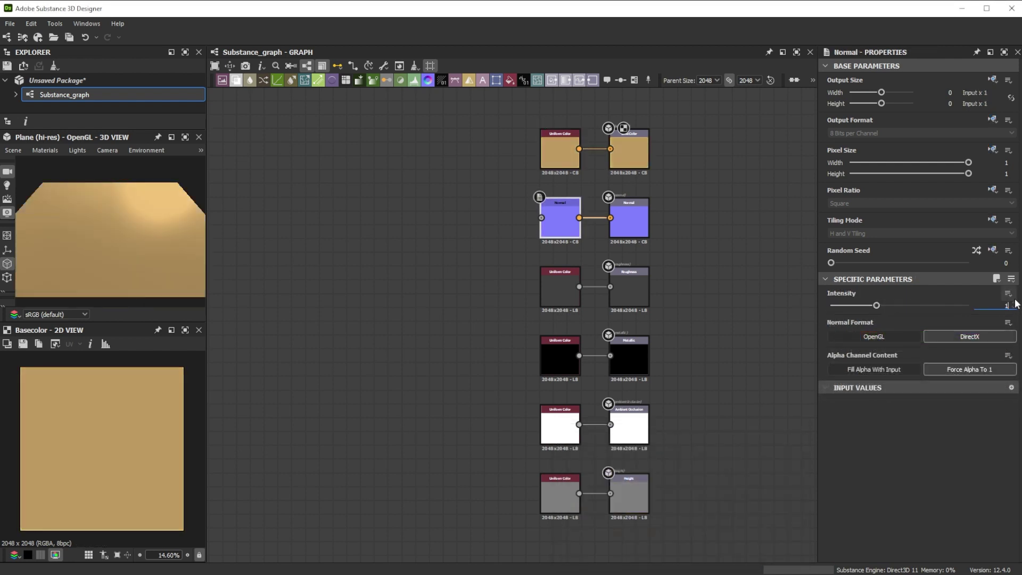
{"action": "left_click", "coordinate": [545, 285]}
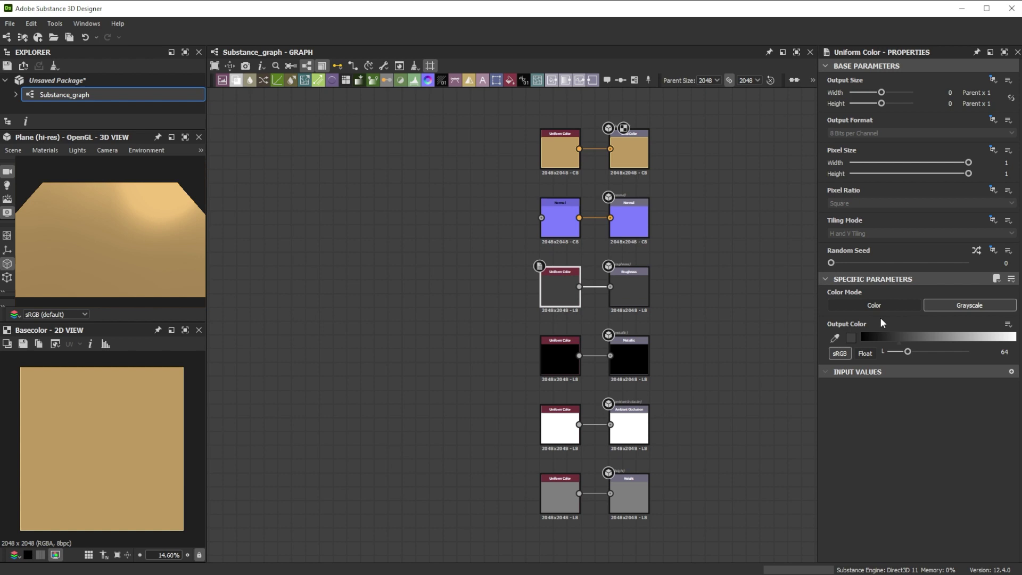
{"action": "double_click", "coordinate": [1004, 352]}
{"action": "type", "text": "175"}
{"action": "key", "text": "Return"}
Replace the Uniform Color feeding the Ambient Occlusion output with an Ambient Occlusion (RTAO) node
{"action": "left_click", "coordinate": [560, 430]}
{"action": "key", "text": "Delete"}
{"action": "key", "text": "space"}
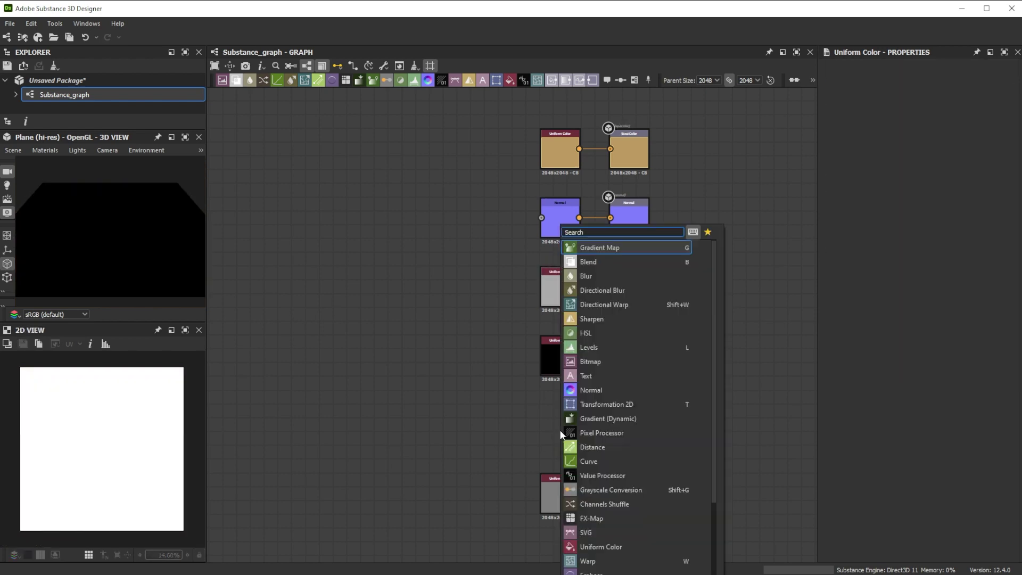
{"action": "type", "text": "rtao"}
{"action": "left_click", "coordinate": [639, 246]}
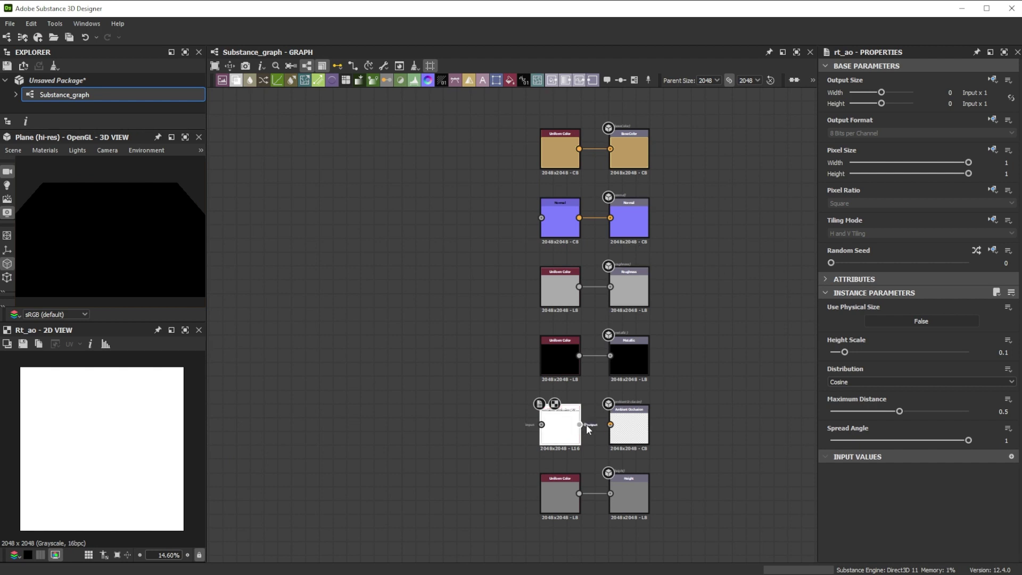
Add an Auto Levels node feeding the Normal node, the RTAO node and the Height output, replacing the height's Uniform Color
{"action": "key", "text": "space"}
{"action": "type", "text": "auto"}
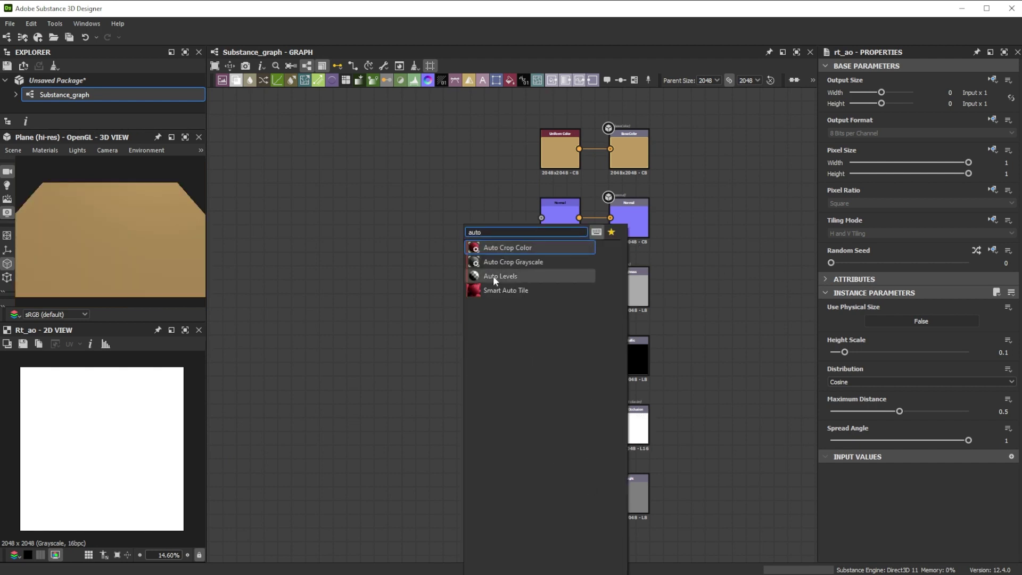
{"action": "left_click", "coordinate": [492, 276]}
{"action": "left_click_drag", "start_coordinate": [483, 356], "coordinate": [539, 220]}
{"action": "left_click_drag", "start_coordinate": [482, 355], "coordinate": [611, 493]}
{"action": "left_click", "coordinate": [559, 500]}
{"action": "key", "text": "Delete"}
Switch the 3D view's Adobe Standard Material to Tessellation + Displacement with Height Scale 7 and Tessellation Factor 16
{"action": "left_click", "coordinate": [45, 150]}
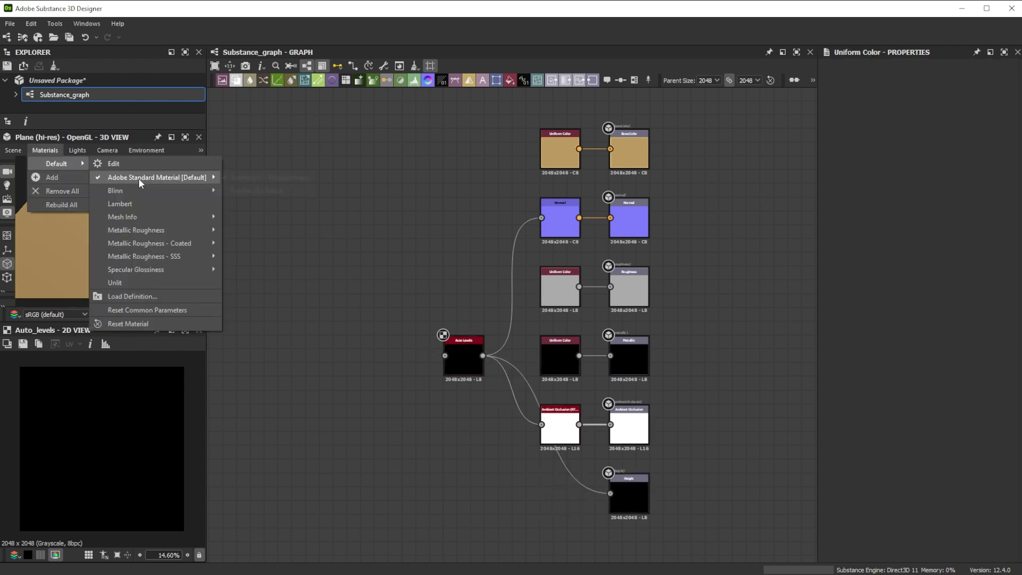
{"action": "mouse_move", "coordinate": [164, 181]}
{"action": "left_click", "coordinate": [246, 178]}
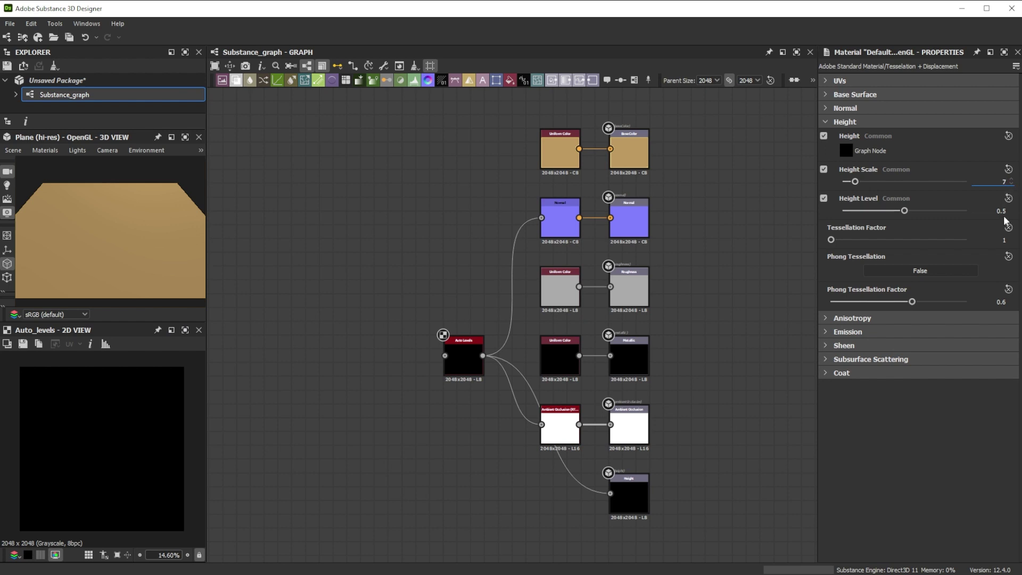
{"action": "key", "text": "Return"}
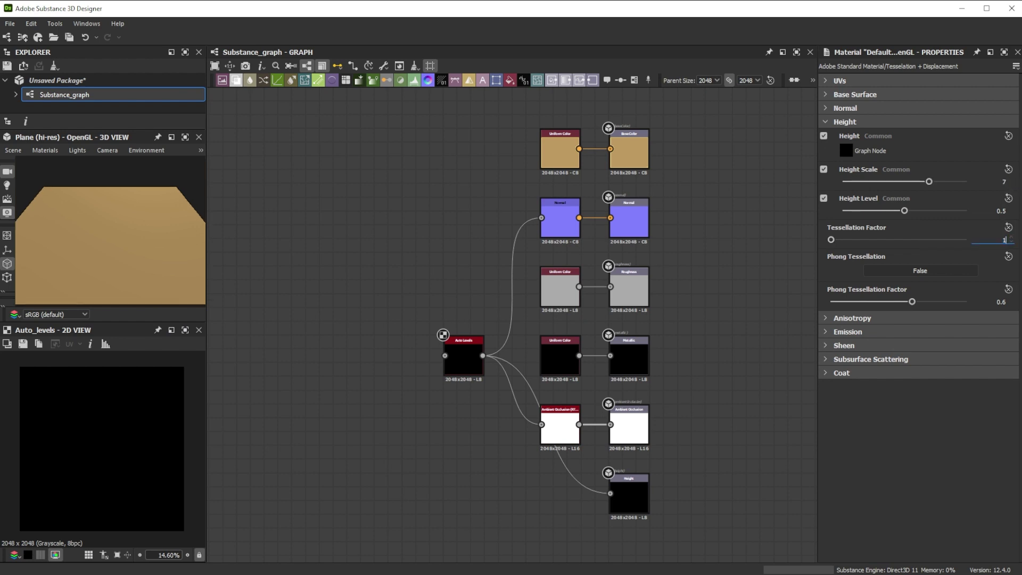
{"action": "type", "text": "6"}
{"action": "key", "text": "Return"}
Add an Anisotropic Noise node with Y Amount 160 and Rotate set to True, and connect it to the Auto Levels node
{"action": "key", "text": "space"}
{"action": "type", "text": "ani"}
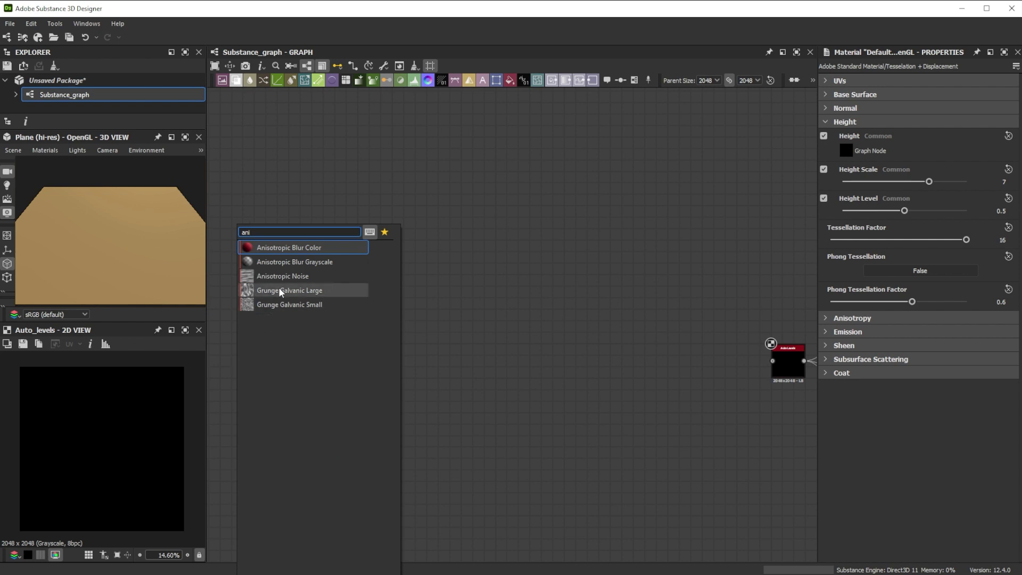
{"action": "left_click", "coordinate": [283, 275]}
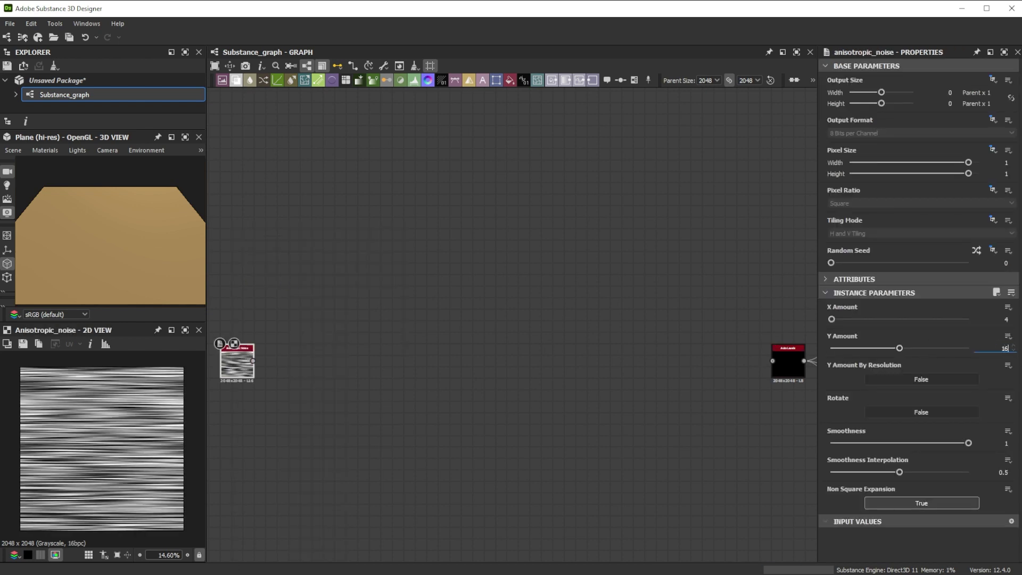
{"action": "type", "text": "160"}
{"action": "key", "text": "Return"}
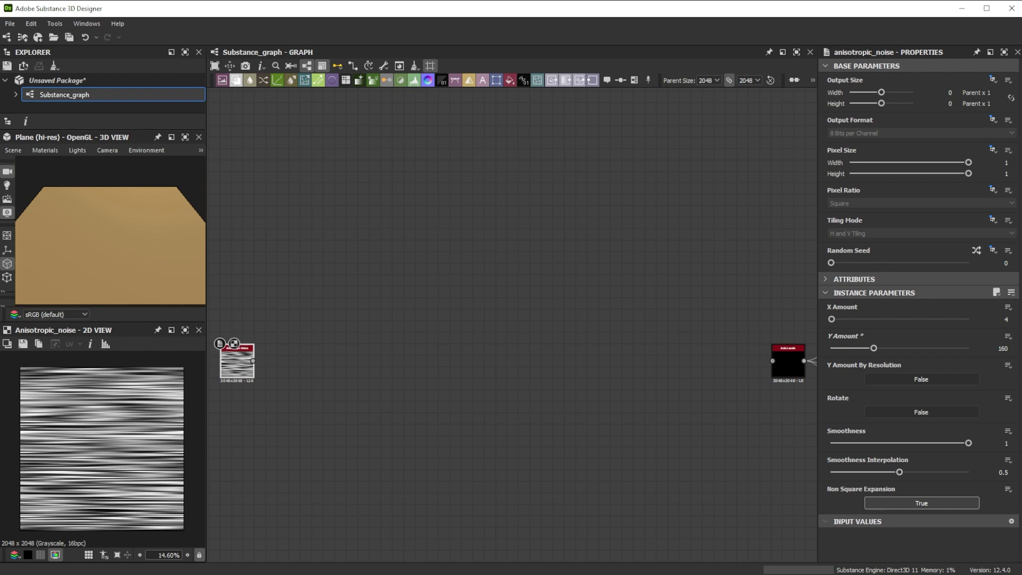
{"action": "left_click", "coordinate": [941, 408]}
{"action": "left_click_drag", "start_coordinate": [254, 360], "coordinate": [787, 359]}
Insert a Blur HQ Grayscale after the noise, followed by a Slope Blur Grayscale using that blur for both inputs
{"action": "key", "text": "space"}
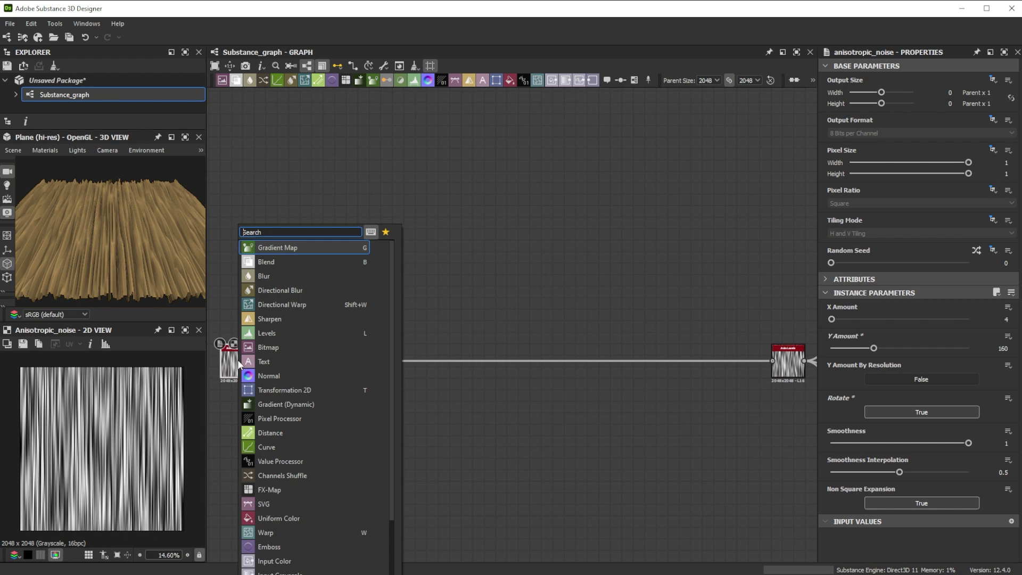
{"action": "type", "text": "blur"}
{"action": "left_click", "coordinate": [269, 276]}
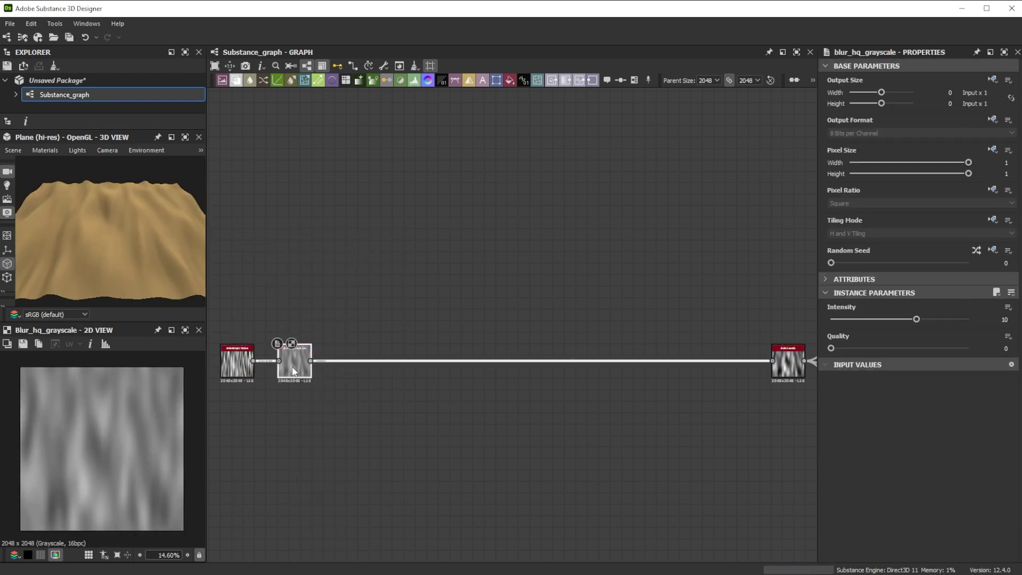
{"action": "key", "text": "space"}
{"action": "type", "text": "slope"}
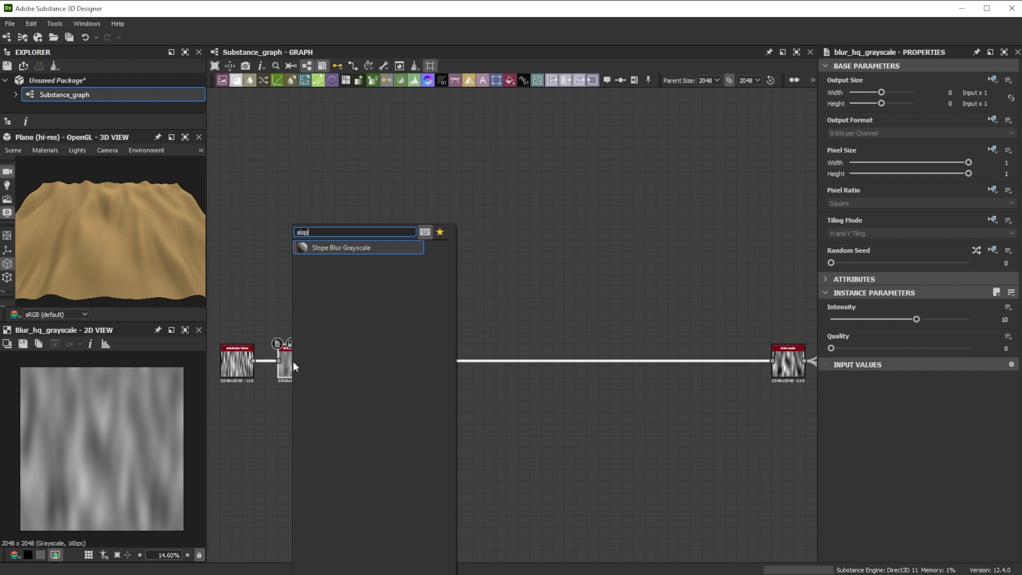
{"action": "left_click", "coordinate": [324, 251]}
{"action": "left_click_drag", "start_coordinate": [312, 360], "coordinate": [336, 364]}
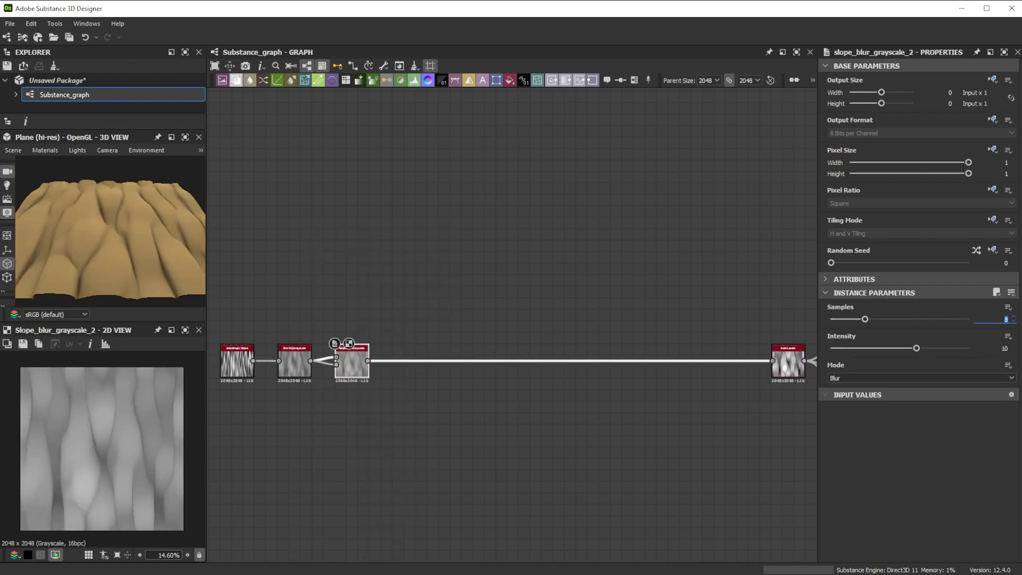
Set the Slope Blur Grayscale's Samples to 32 and Intensity to -2
{"action": "type", "text": "32"}
{"action": "key", "text": "Return"}
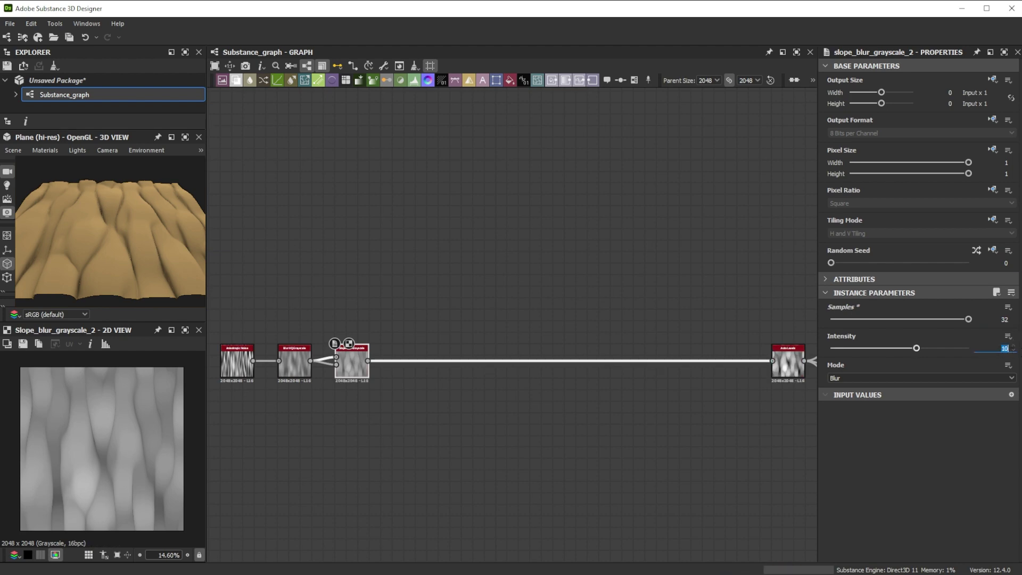
{"action": "type", "text": "-2"}
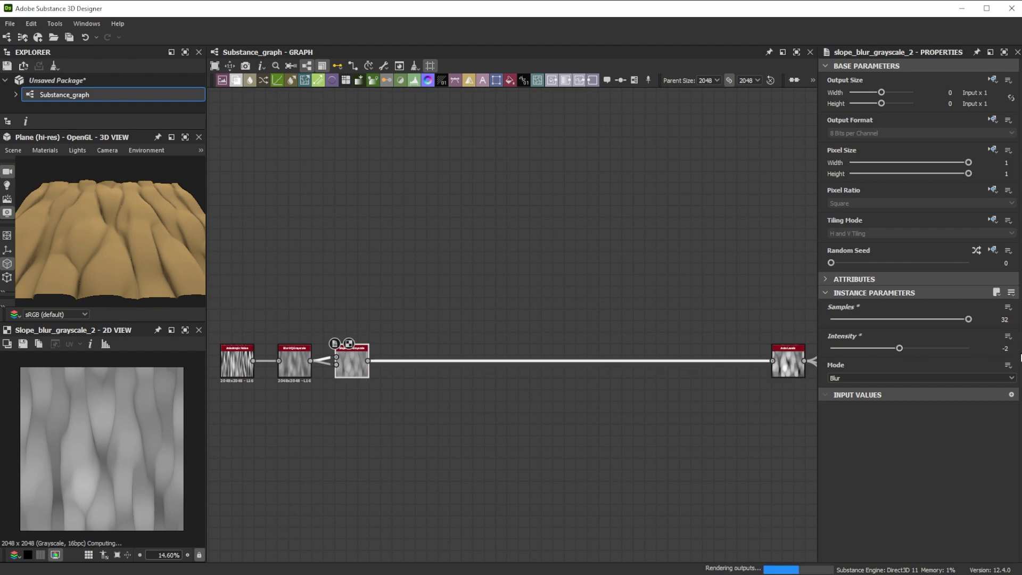
{"action": "key", "text": "Return"}
Insert an Auto Levels node after the slope blur, followed by a Non Uniform Dir. Warp Grayscale node
{"action": "key", "text": "space"}
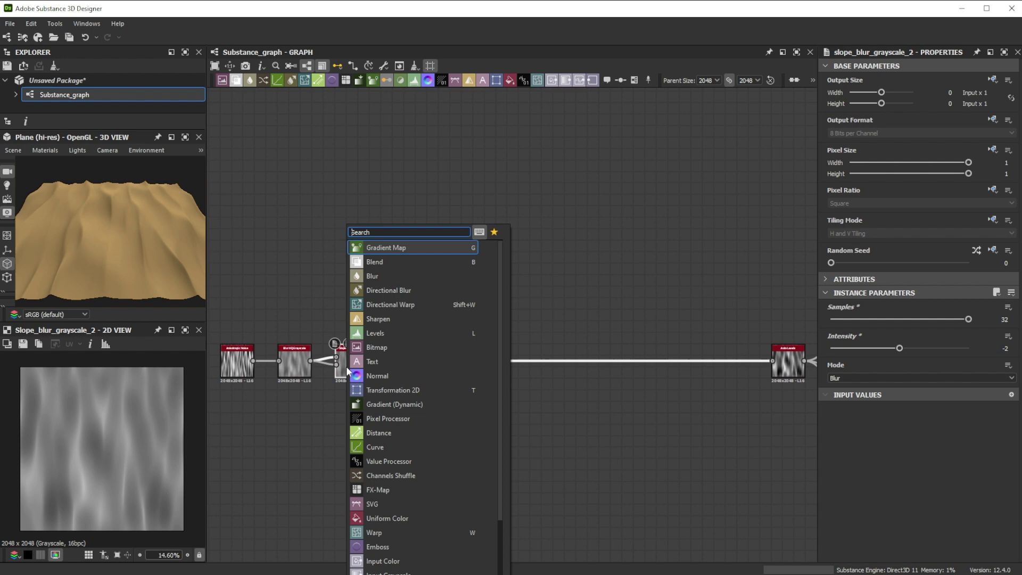
{"action": "type", "text": "aut"}
{"action": "key", "text": "Escape"}
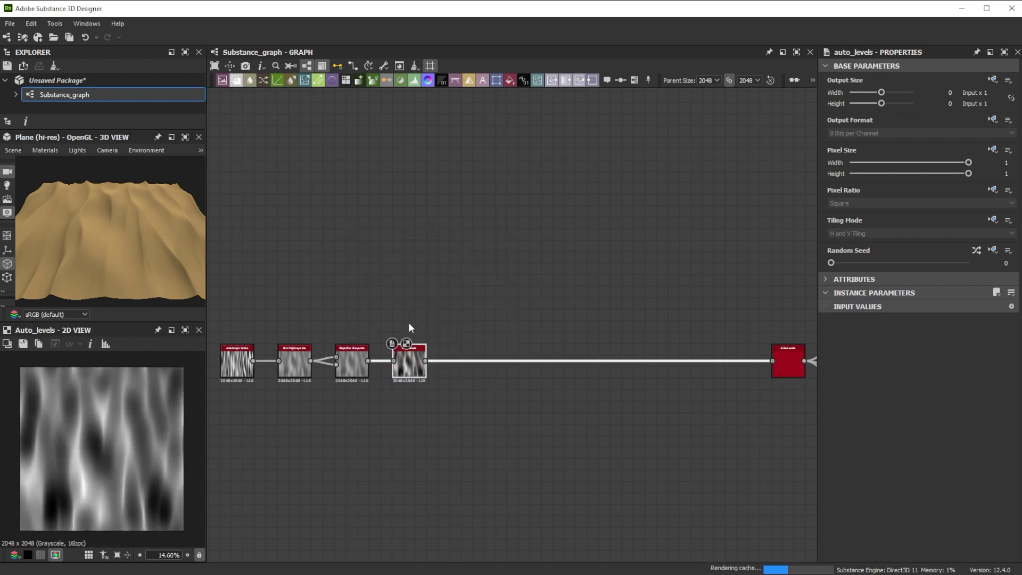
{"action": "key", "text": "space"}
{"action": "type", "text": "non"}
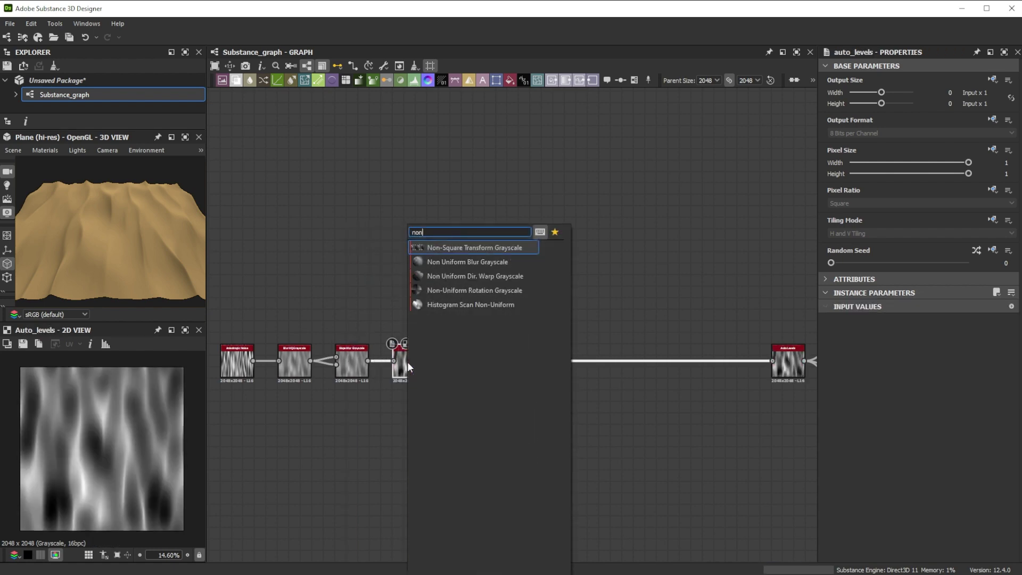
{"action": "left_click", "coordinate": [475, 275]}
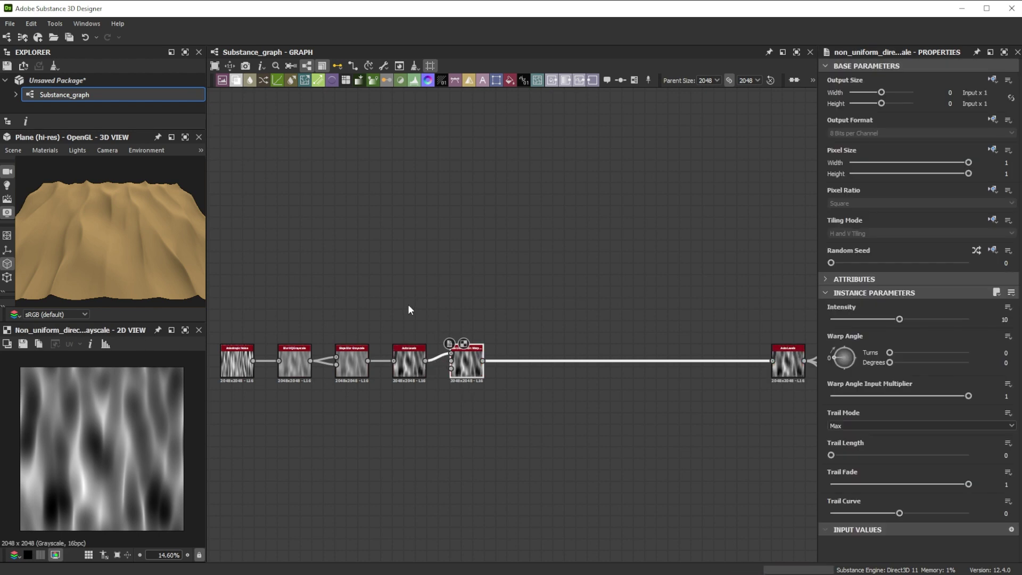
Add a white Uniform Color node in Grayscale mode and connect it to the Non Uniform Dir. Warp Grayscale node
{"action": "key", "text": "space"}
{"action": "type", "text": "uni"}
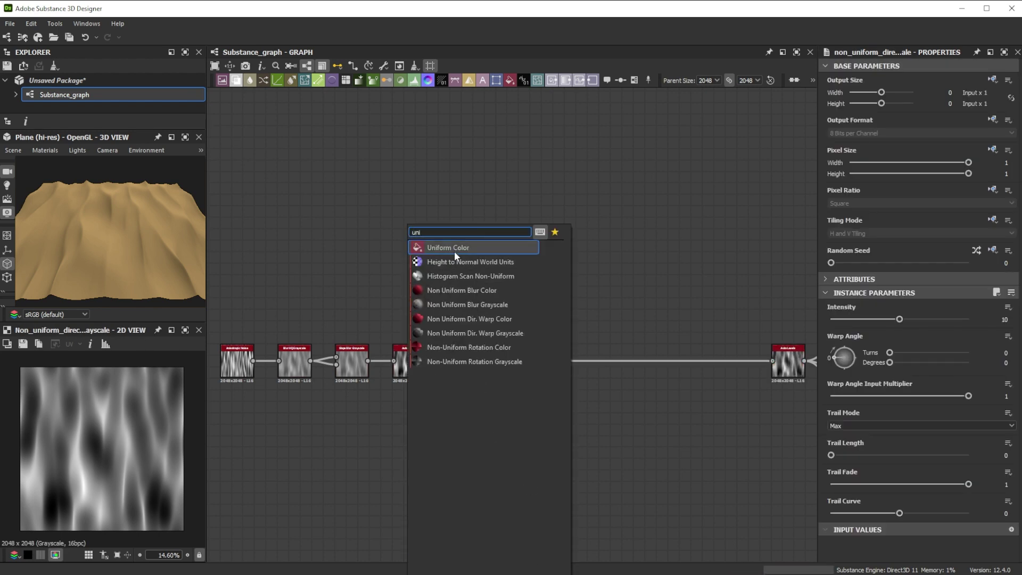
{"action": "left_click", "coordinate": [454, 250]}
{"action": "left_click", "coordinate": [850, 338]}
{"action": "left_click_drag", "start_coordinate": [597, 505], "coordinate": [539, 439]}
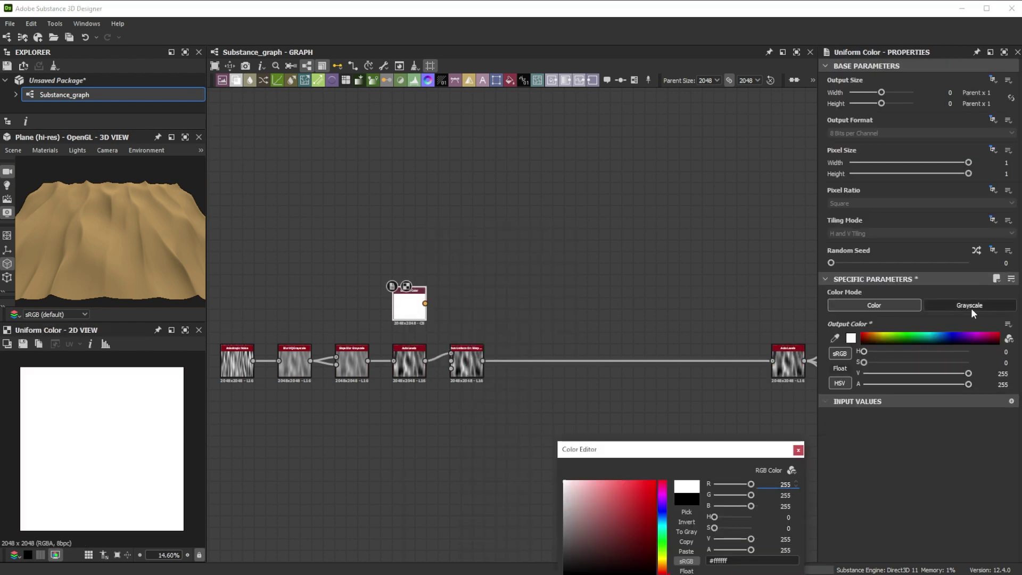
{"action": "left_click", "coordinate": [793, 469]}
{"action": "left_click", "coordinate": [798, 449]}
{"action": "left_click_drag", "start_coordinate": [424, 303], "coordinate": [451, 361]}
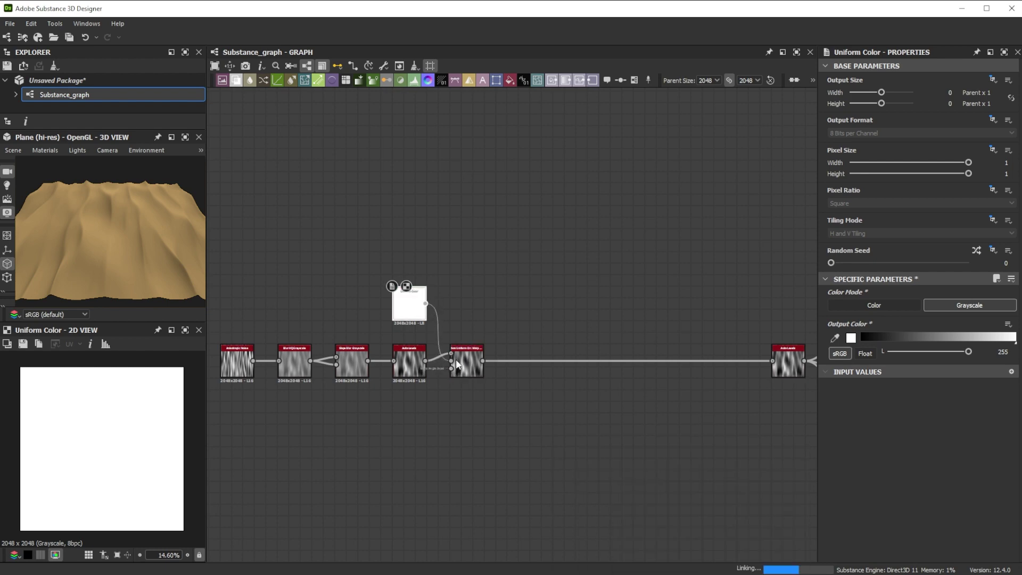
Set the Non Uniform Dir. Warp Grayscale's Intensity to 100 and its Warp Angle to -30 degrees
{"action": "left_click", "coordinate": [469, 371]}
{"action": "double_click", "coordinate": [1005, 319]}
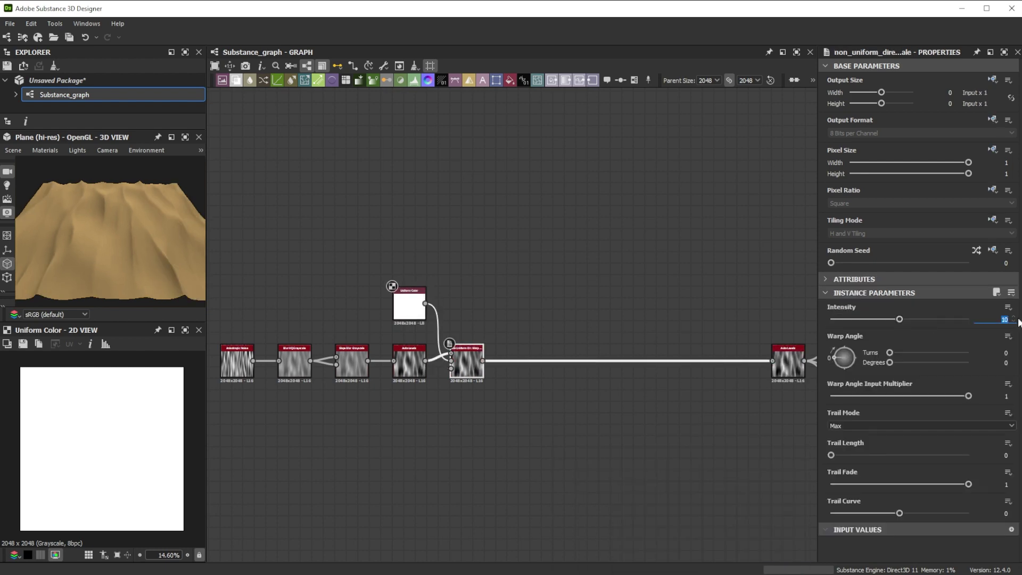
{"action": "type", "text": "100"}
{"action": "double_click", "coordinate": [1008, 363]}
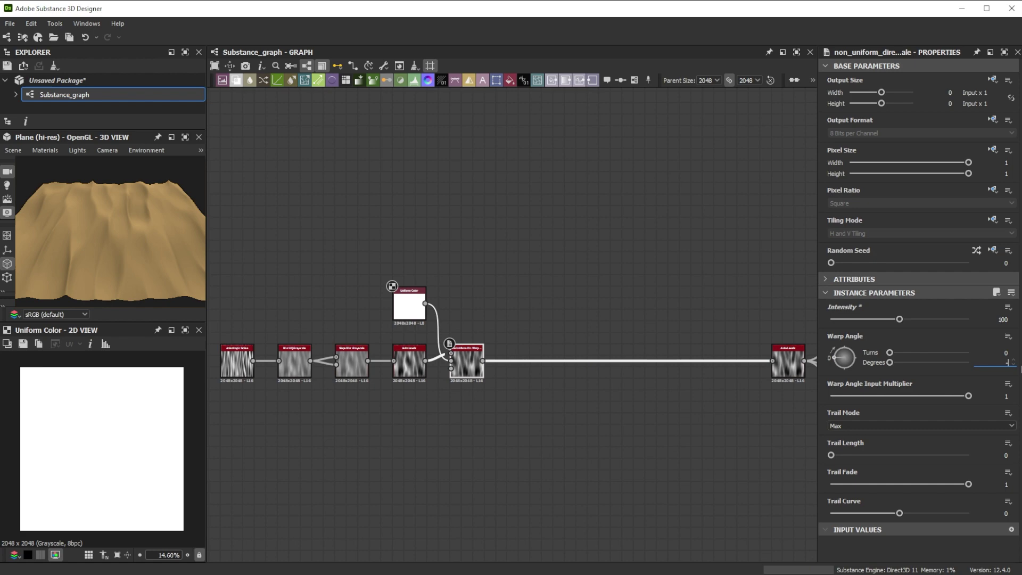
{"action": "key", "text": "Return"}
Set the Non Uniform Dir. Warp Grayscale's Trail Mode to Min and its Trail Length to 0.75
{"action": "left_click", "coordinate": [988, 420]}
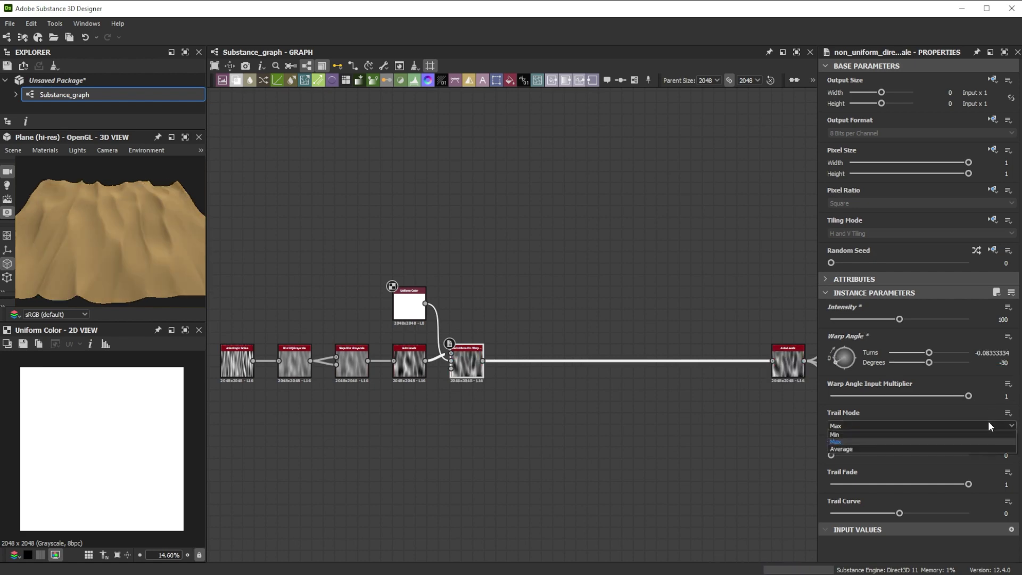
{"action": "left_click", "coordinate": [956, 435]}
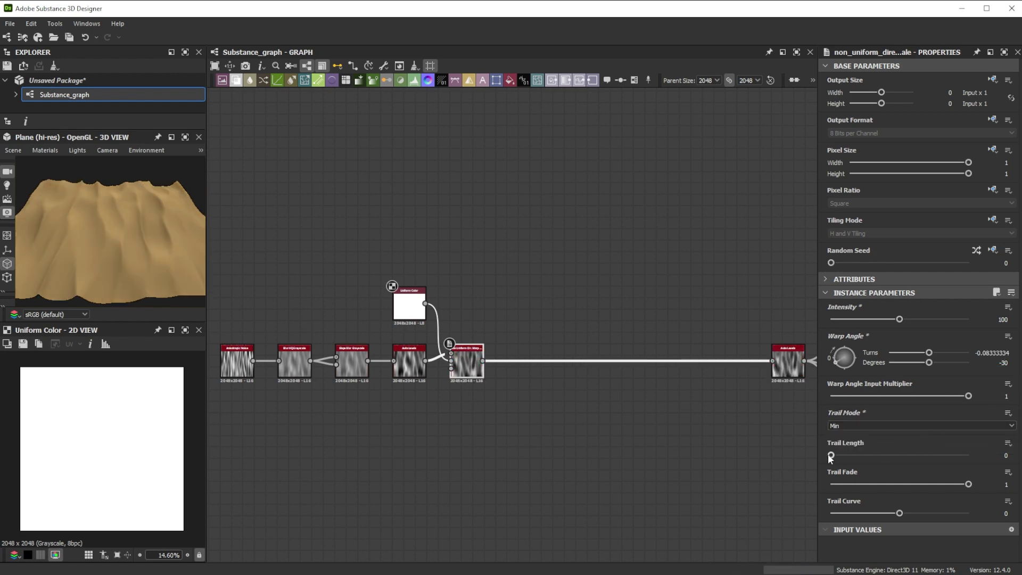
{"action": "left_click_drag", "start_coordinate": [830, 455], "coordinate": [918, 450]}
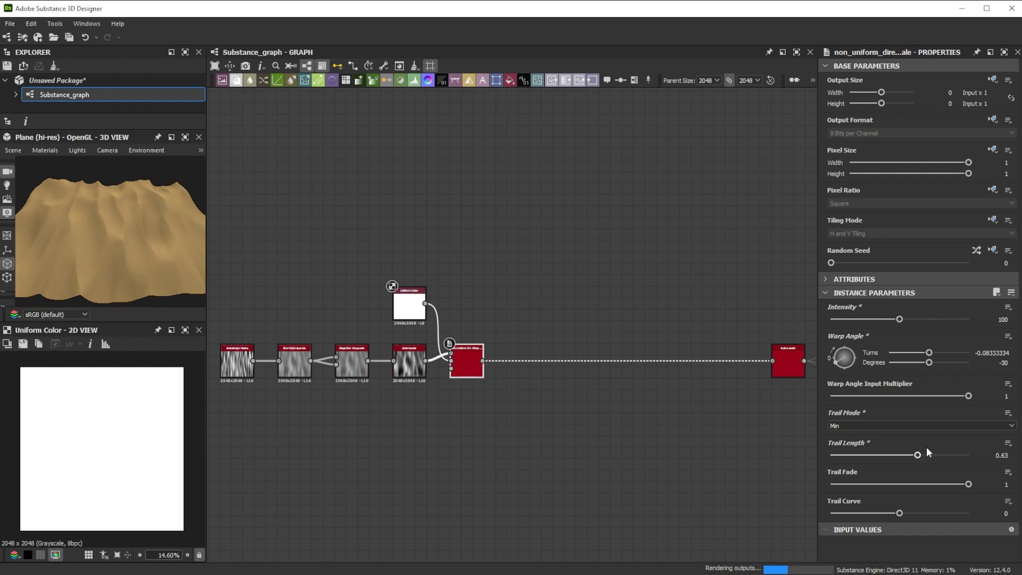
{"action": "type", "text": "0.73"}
{"action": "key", "text": "Return"}
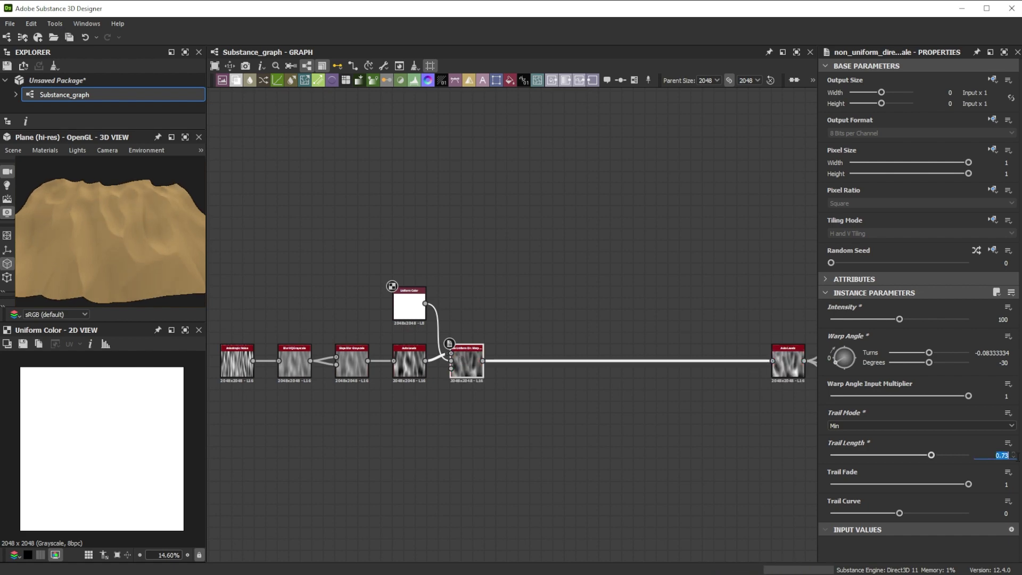
Duplicate the Non Uniform Dir. Warp Grayscale, insert the copy directly after the original, and set the copy's Warp Angle to 149.99 degrees
{"action": "left_click", "coordinate": [467, 362]}
{"action": "key", "text": "ctrl+d"}
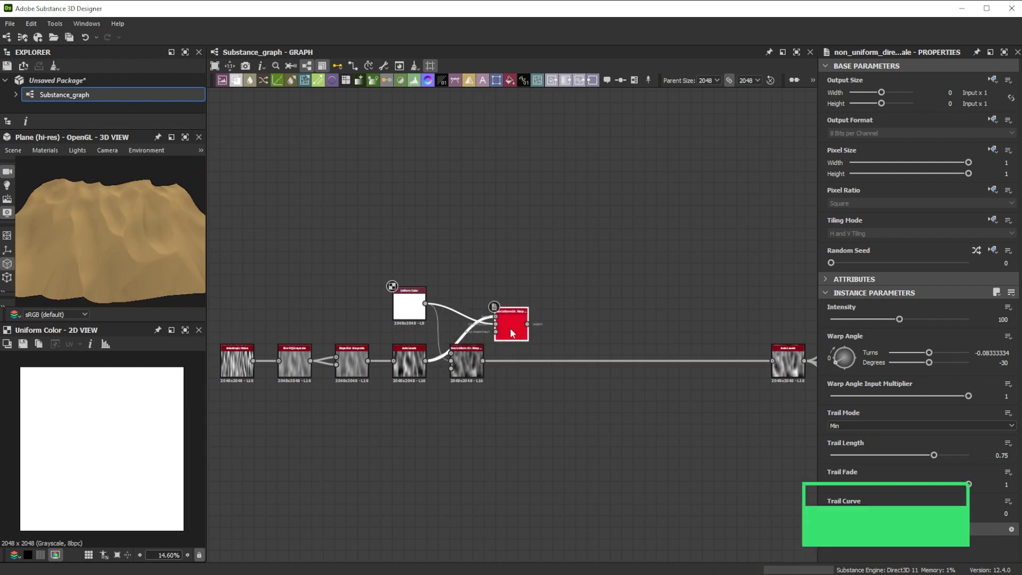
{"action": "left_click", "coordinate": [526, 362]}
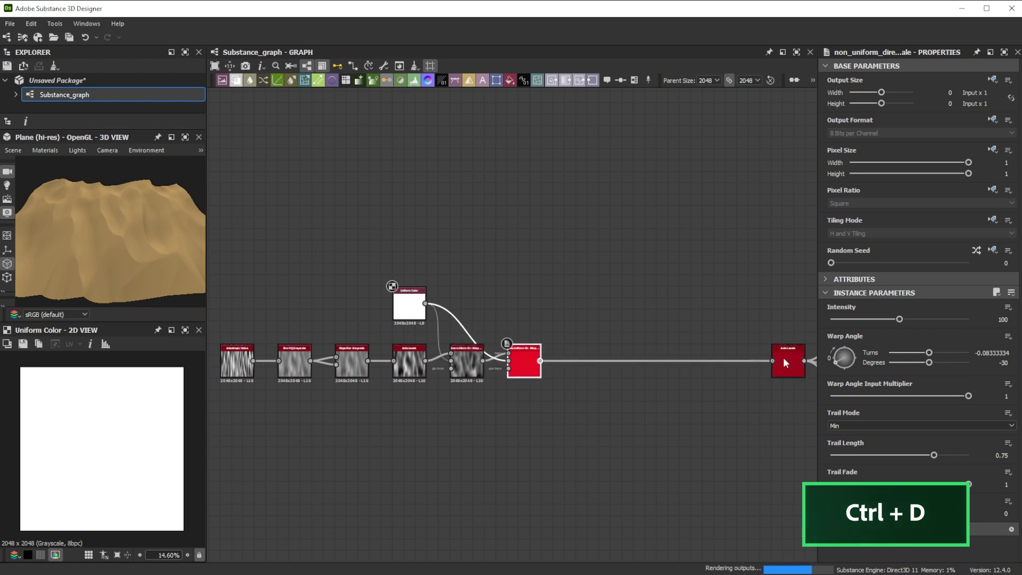
{"action": "left_click", "coordinate": [995, 362]}
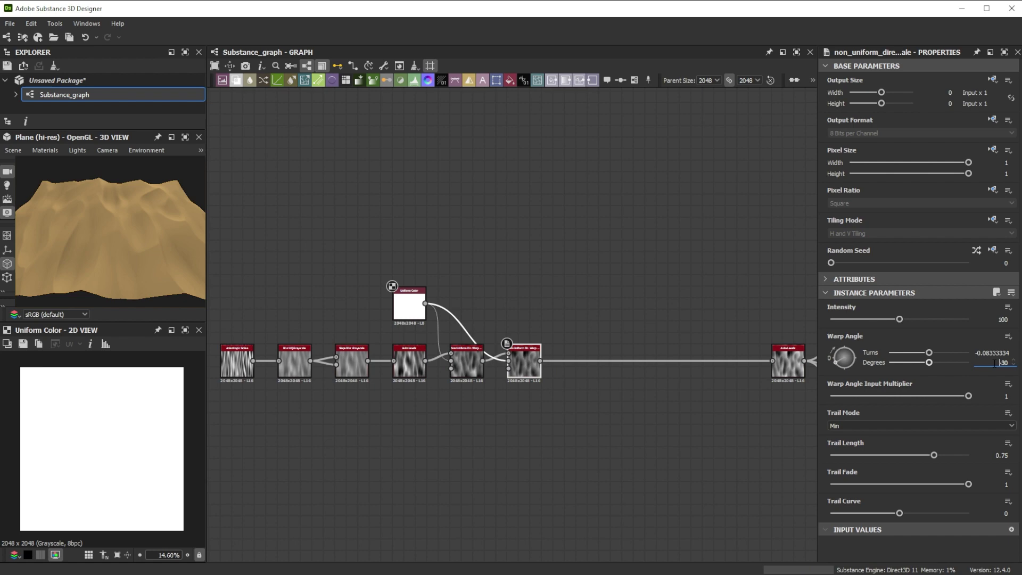
{"action": "key", "text": "Return"}
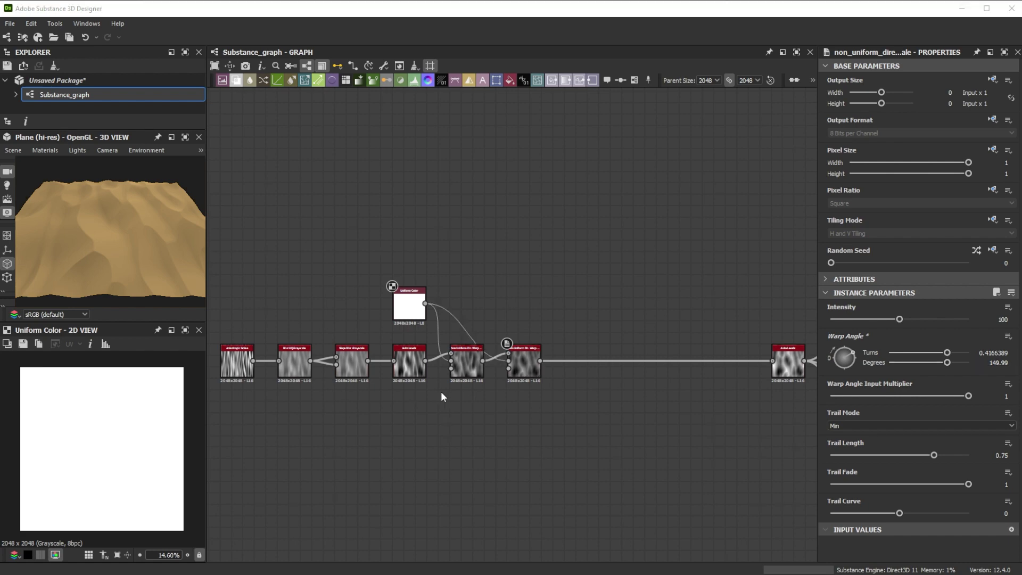
Insert a Multi Dir. Warp Grayscale node after the second Non Uniform Dir. Warp Grayscale
{"action": "left_click", "coordinate": [520, 360]}
{"action": "key", "text": "space"}
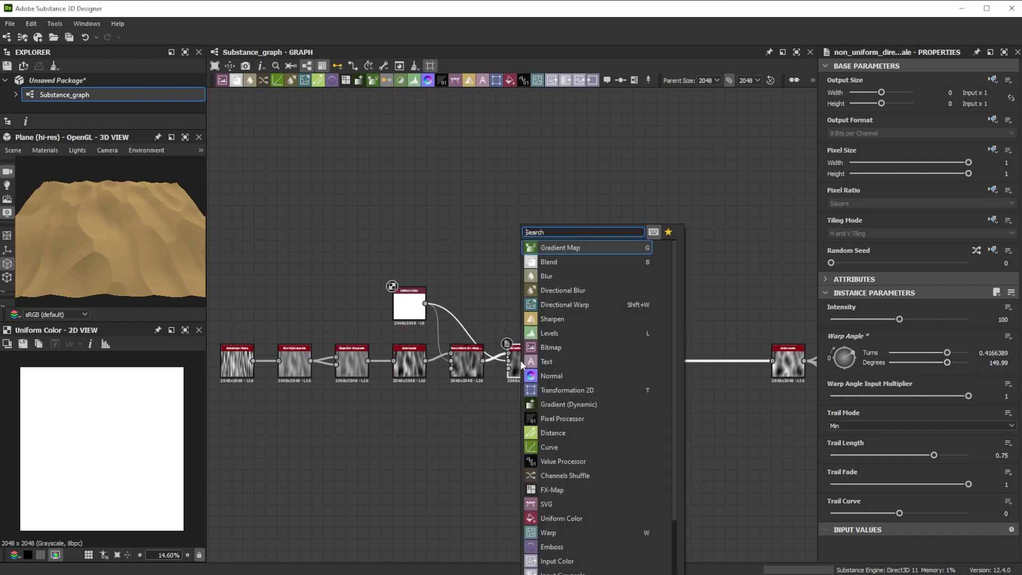
{"action": "type", "text": "mul"}
{"action": "left_click", "coordinate": [563, 290]}
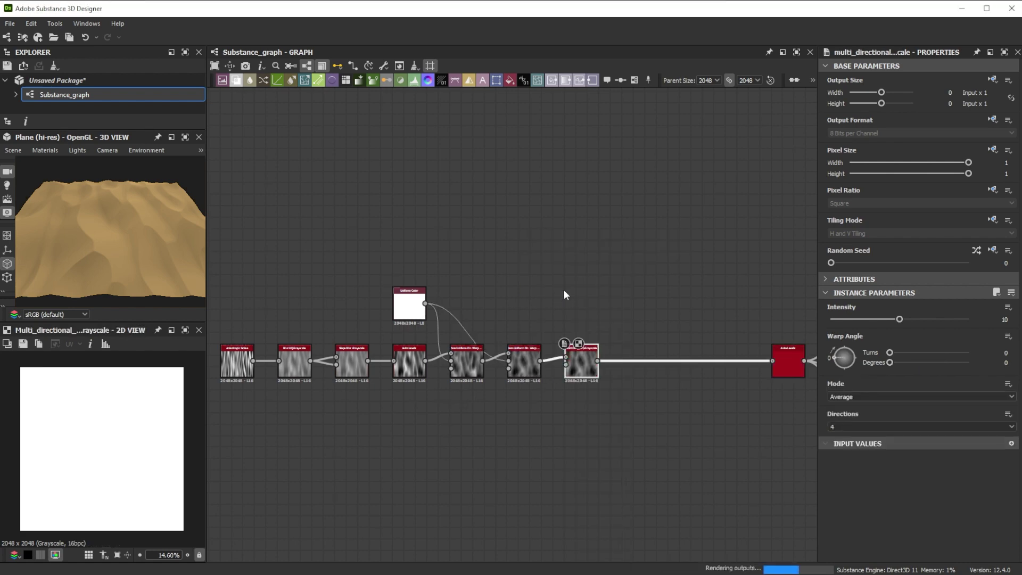
Branch a Transformation 2D node off the first Auto Levels output and rotate it 90 degrees clockwise
{"action": "left_click_drag", "start_coordinate": [453, 414], "coordinate": [453, 416]}
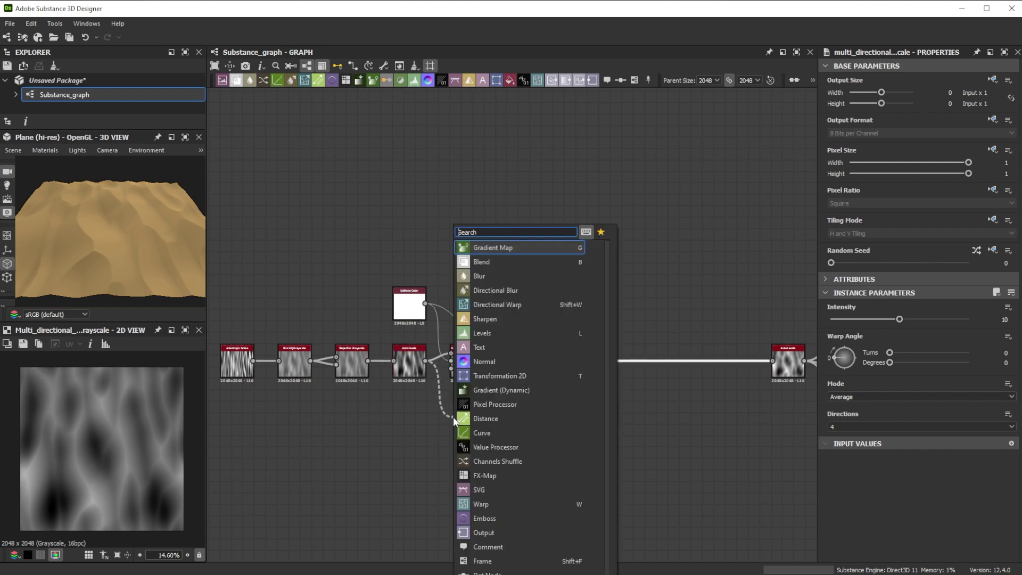
{"action": "scroll", "coordinate": [453, 416], "scroll_direction": "down", "scroll_amount": 10}
{"action": "left_click", "coordinate": [506, 248]}
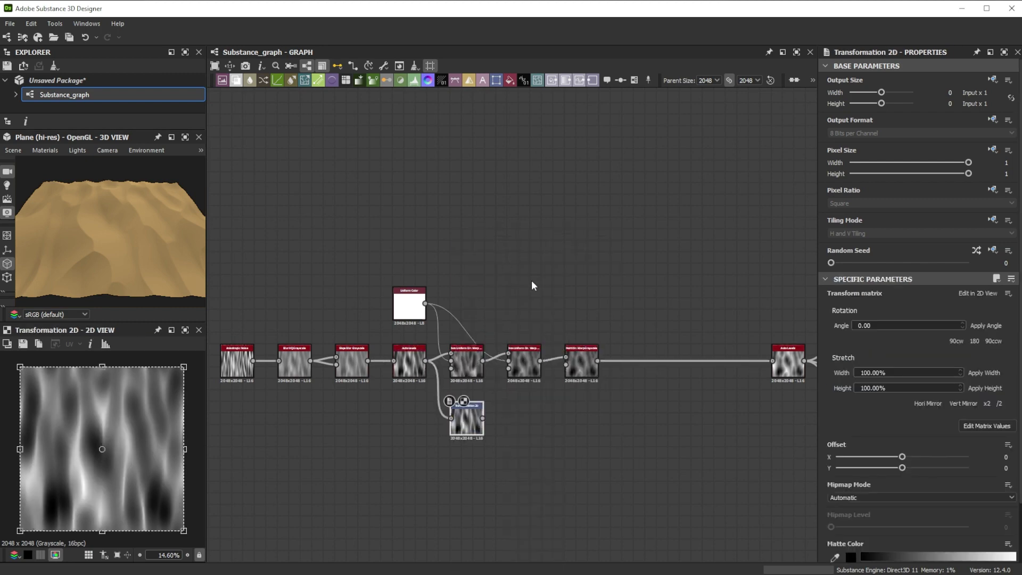
{"action": "left_click", "coordinate": [957, 341]}
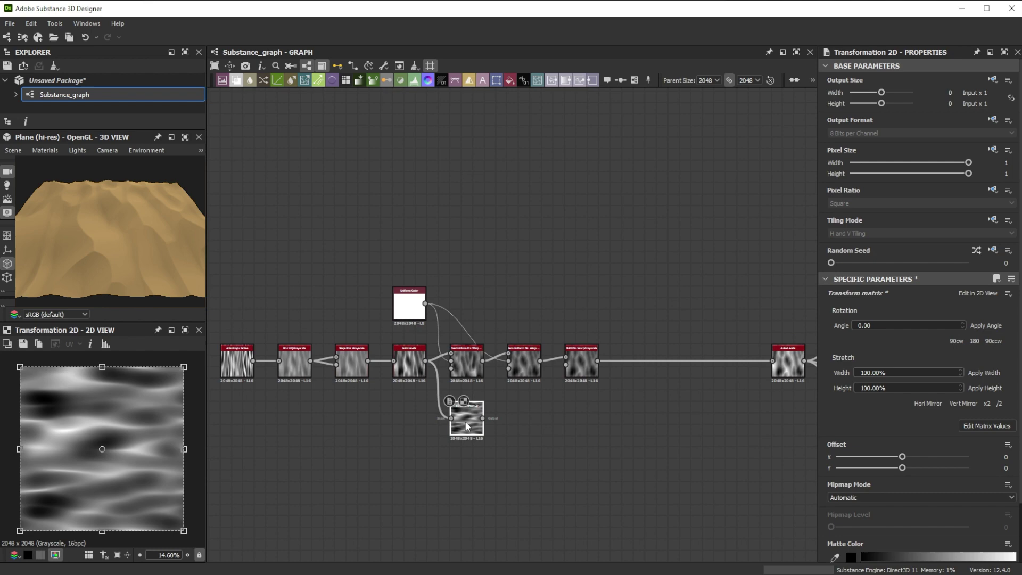
Add a Blur HQ Grayscale after the Transformation 2D and connect it to the Multi Dir. Warp Grayscale's second input
{"action": "key", "text": "space"}
{"action": "type", "text": "blur"}
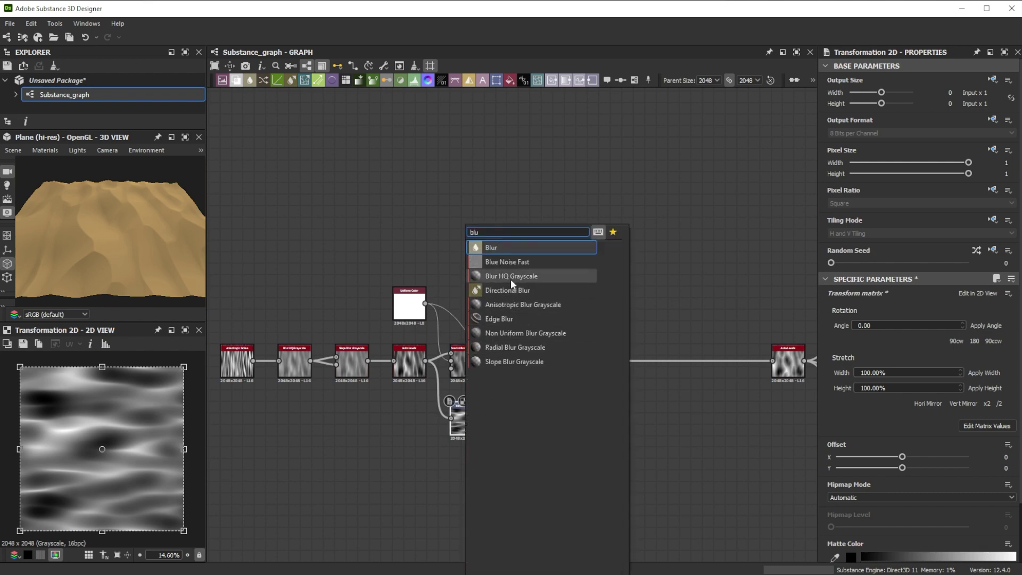
{"action": "left_click", "coordinate": [510, 275]}
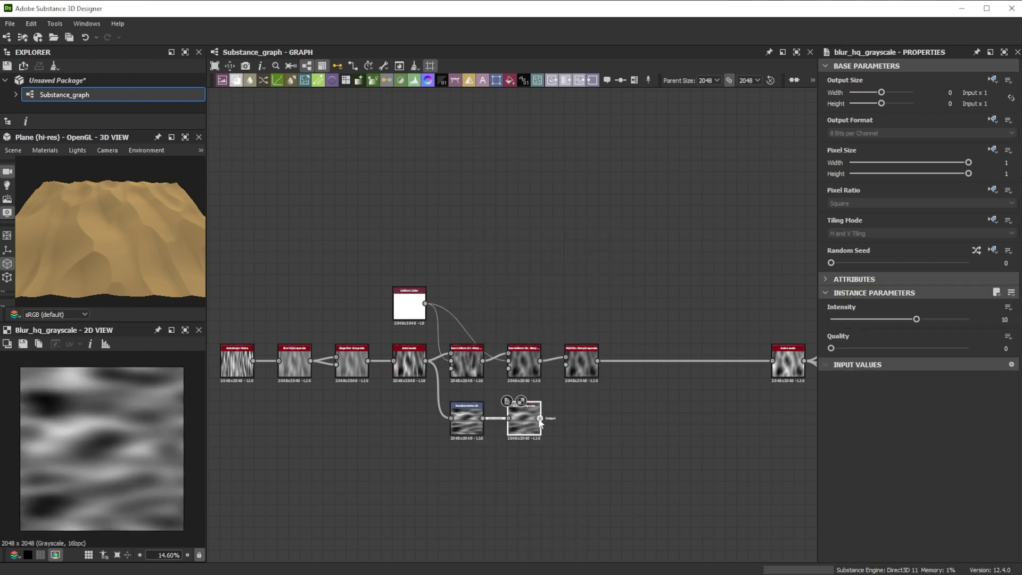
{"action": "left_click", "coordinate": [568, 366]}
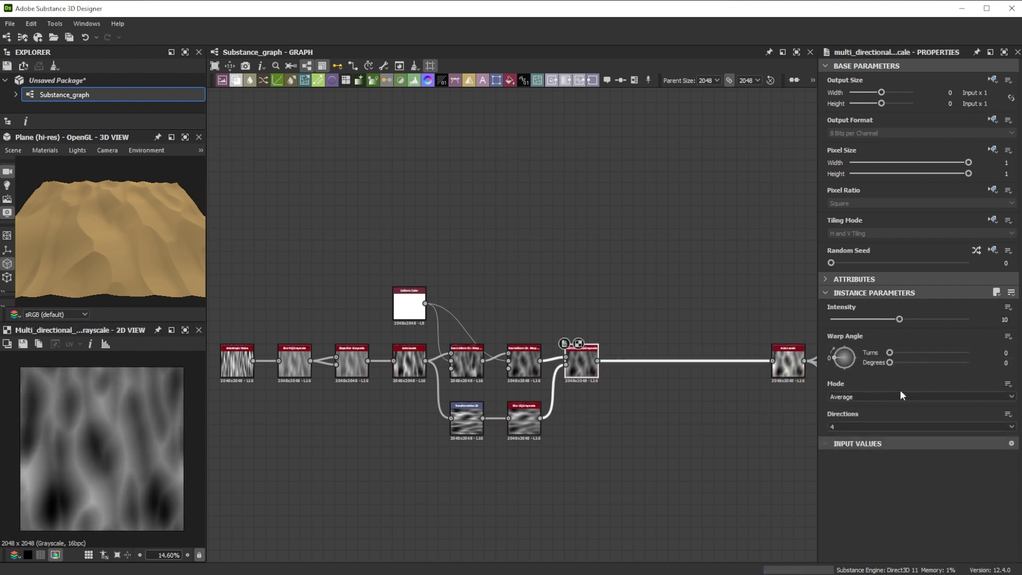
Set the Multi Dir. Warp Grayscale's Mode to Chain, Directions to 2 and Intensity to 30
{"action": "left_click", "coordinate": [915, 396]}
{"action": "left_click", "coordinate": [861, 425]}
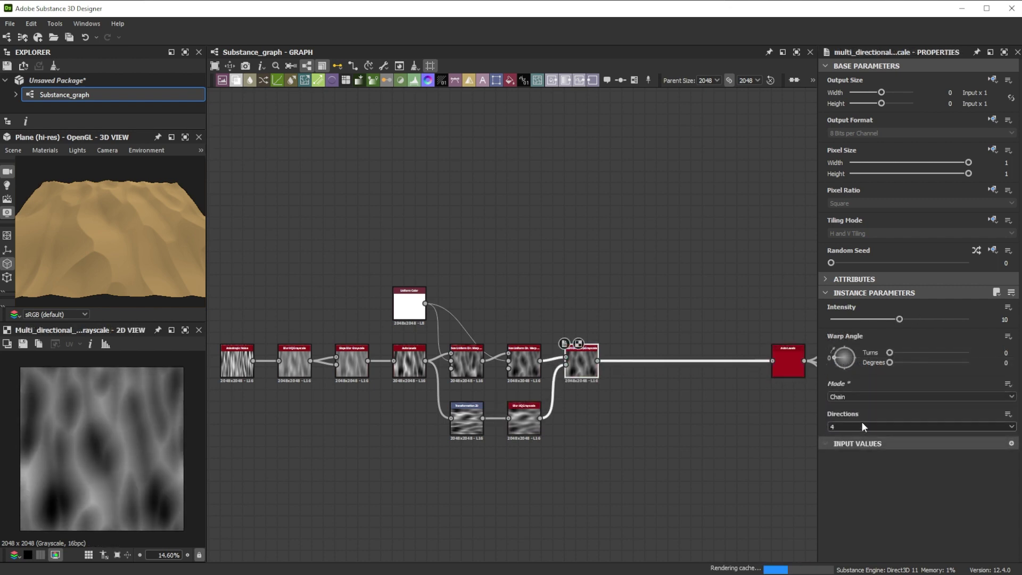
{"action": "left_click", "coordinate": [861, 423]}
{"action": "left_click", "coordinate": [846, 440]}
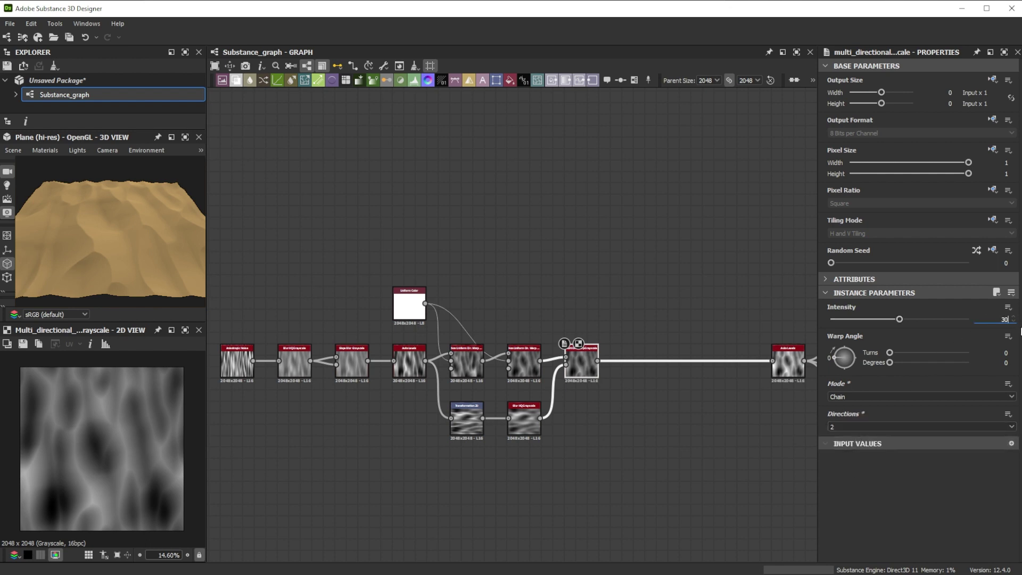
Insert a second Multi Dir. Warp Grayscale node after the first one
{"action": "left_click", "coordinate": [581, 365]}
{"action": "key", "text": "space"}
{"action": "type", "text": "mul"}
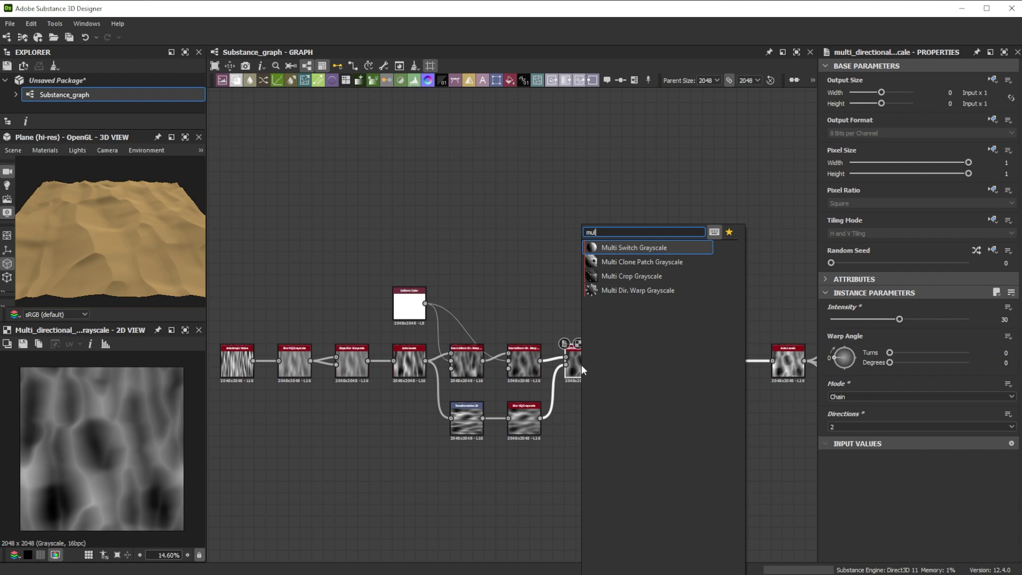
{"action": "left_click", "coordinate": [631, 289]}
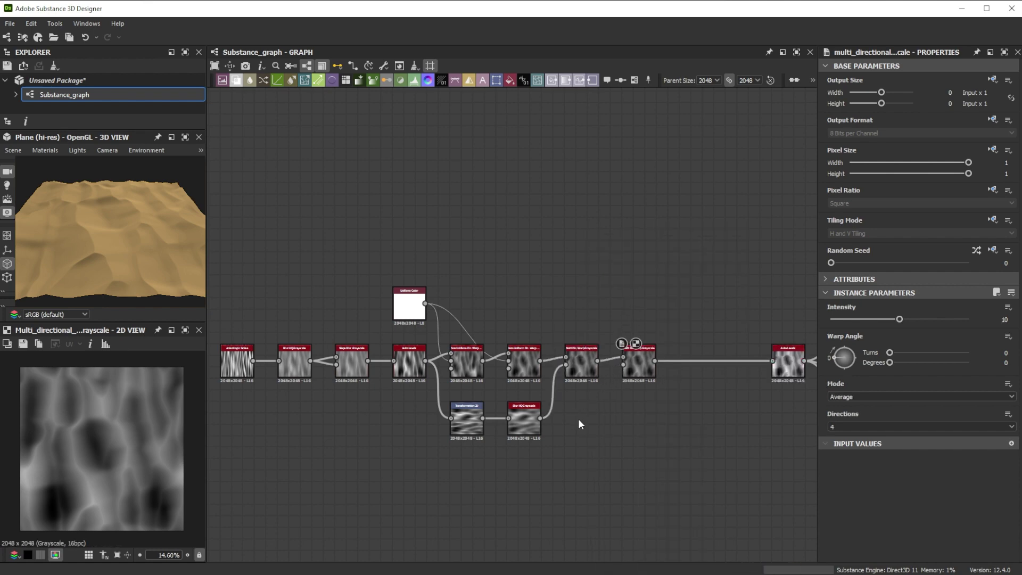
Add a Clouds 1 noise and connect it to the second input of the second Multi Dir. Warp Grayscale
{"action": "key", "text": "space"}
{"action": "type", "text": "cloud"}
{"action": "key", "text": "Return"}
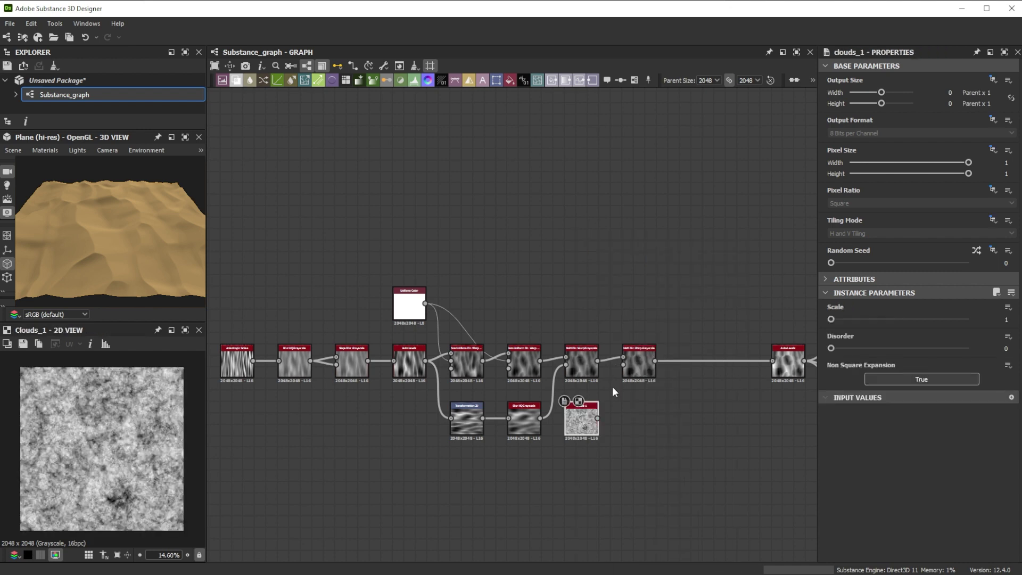
{"action": "left_click_drag", "start_coordinate": [597, 418], "coordinate": [638, 374]}
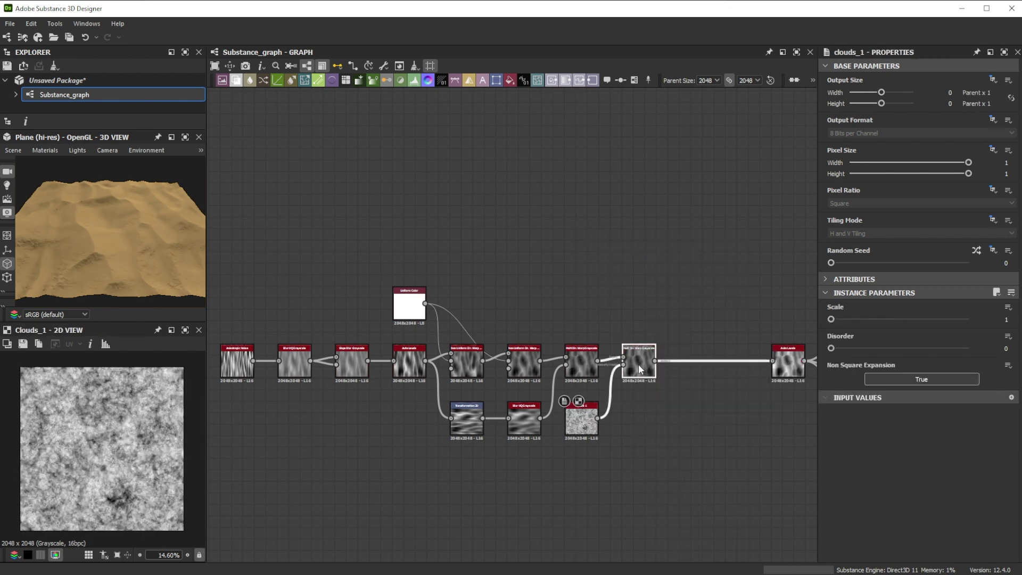
Set the second Multi Dir. Warp Grayscale's Directions to 1 and adjust its Intensity
{"action": "left_click", "coordinate": [637, 364]}
{"action": "left_click", "coordinate": [842, 425]}
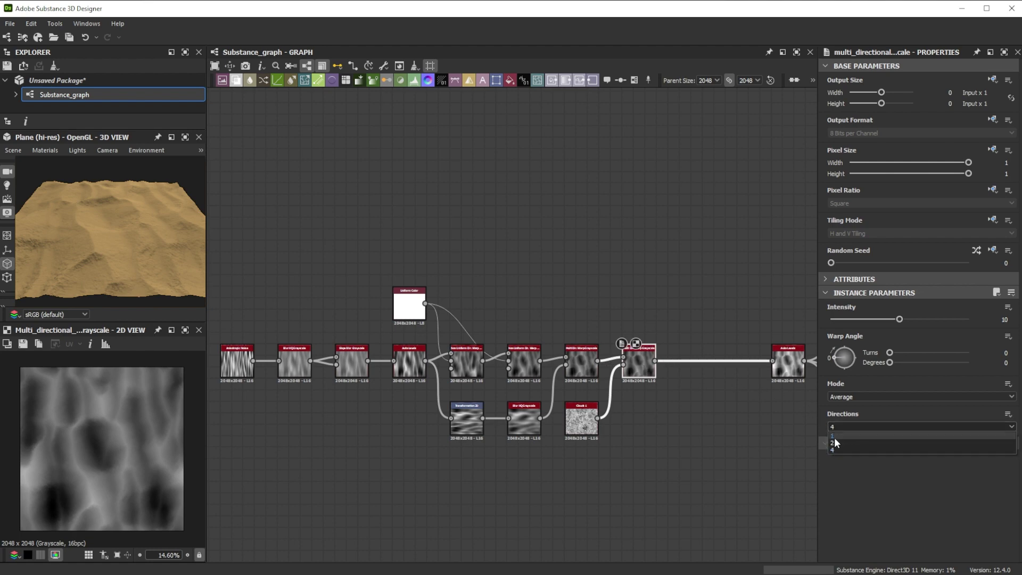
{"action": "left_click", "coordinate": [837, 434]}
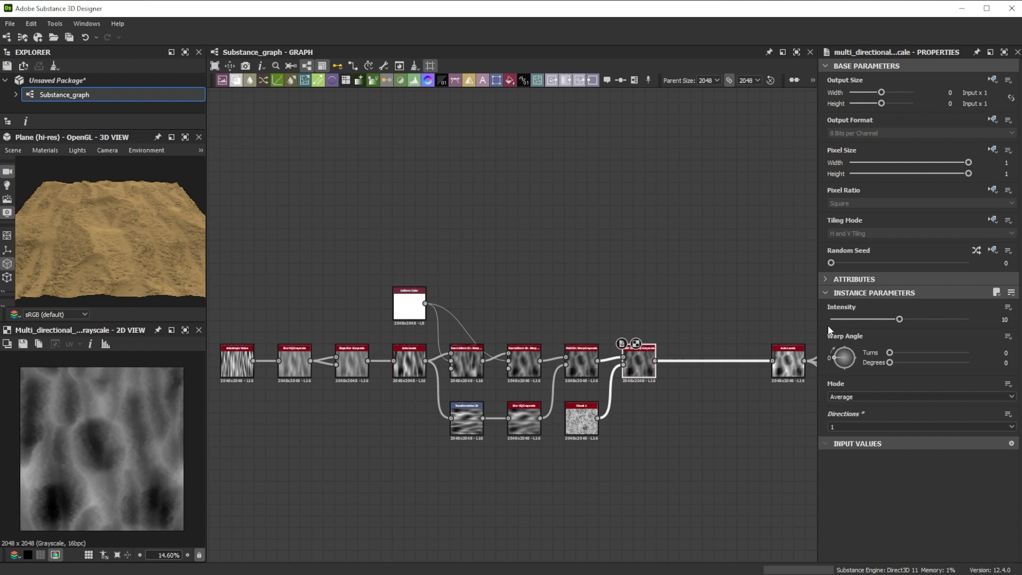
{"action": "left_click_drag", "start_coordinate": [828, 325], "coordinate": [839, 319]}
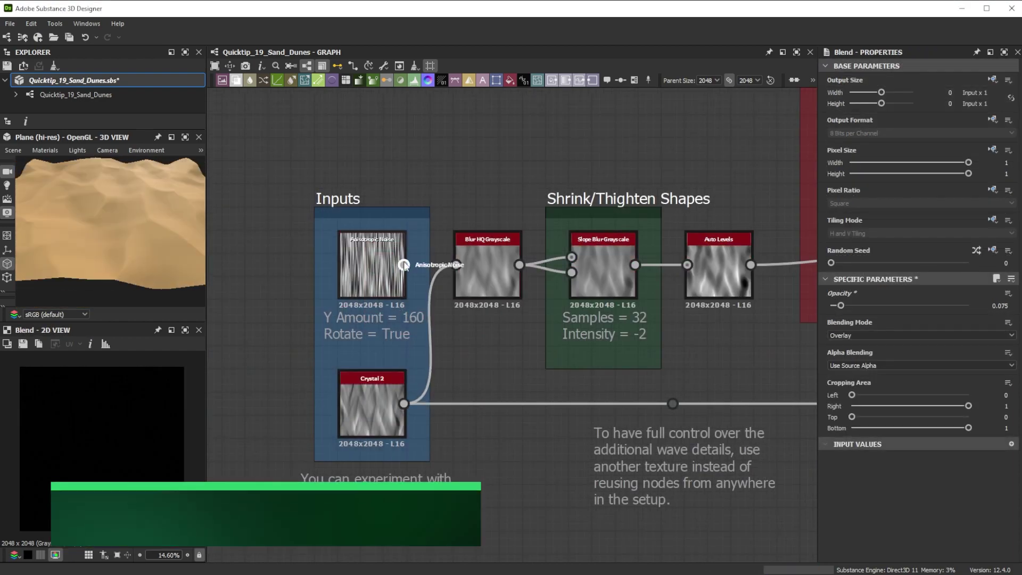
Try Anisotropic Noise as the source of the wave details branch, and reconnect Crystal 2 in its place
{"action": "left_click_drag", "start_coordinate": [404, 265], "coordinate": [673, 403]}
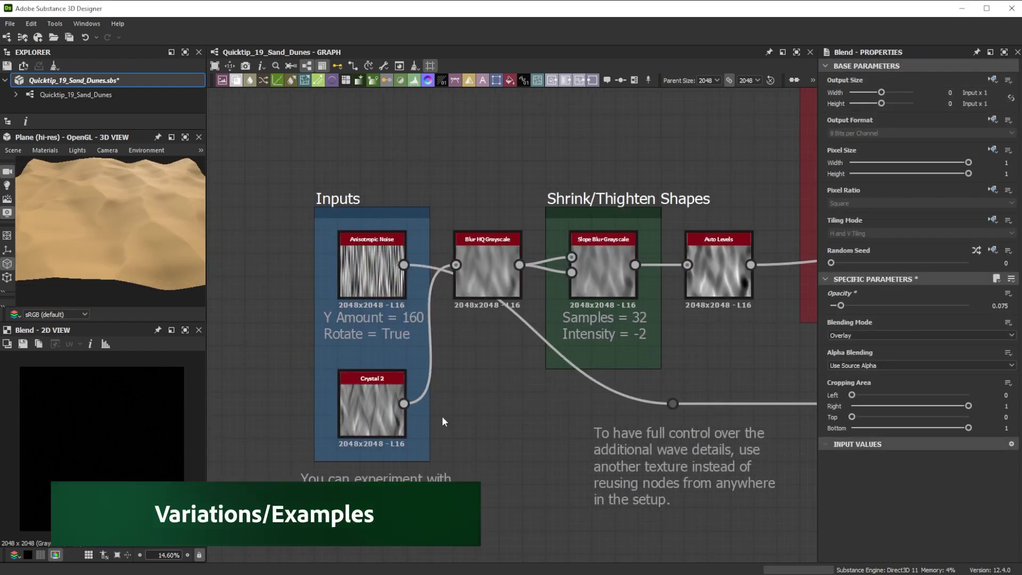
{"action": "left_click_drag", "start_coordinate": [404, 404], "coordinate": [672, 403]}
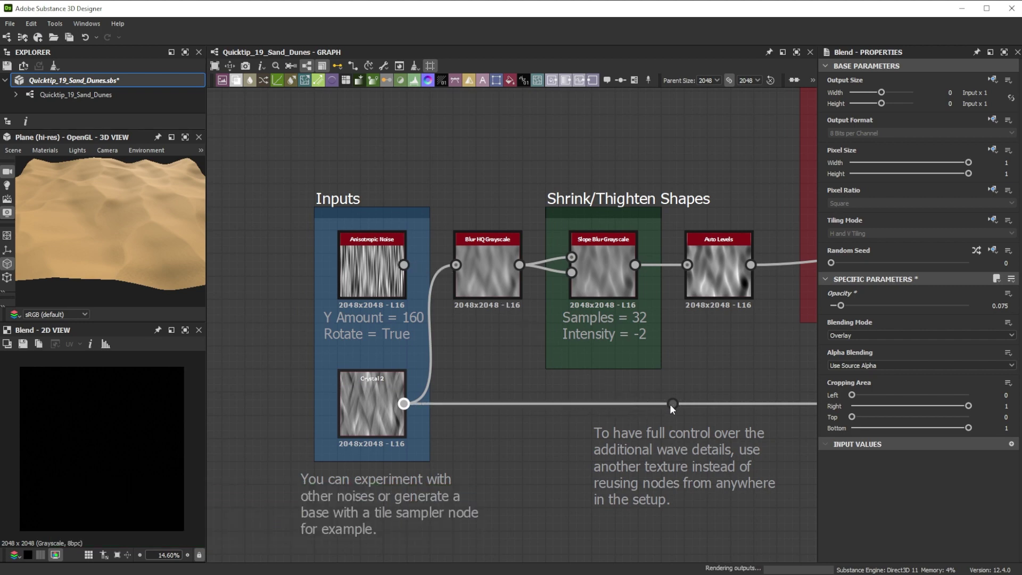
{"action": "left_click_drag", "start_coordinate": [462, 267], "coordinate": [462, 267]}
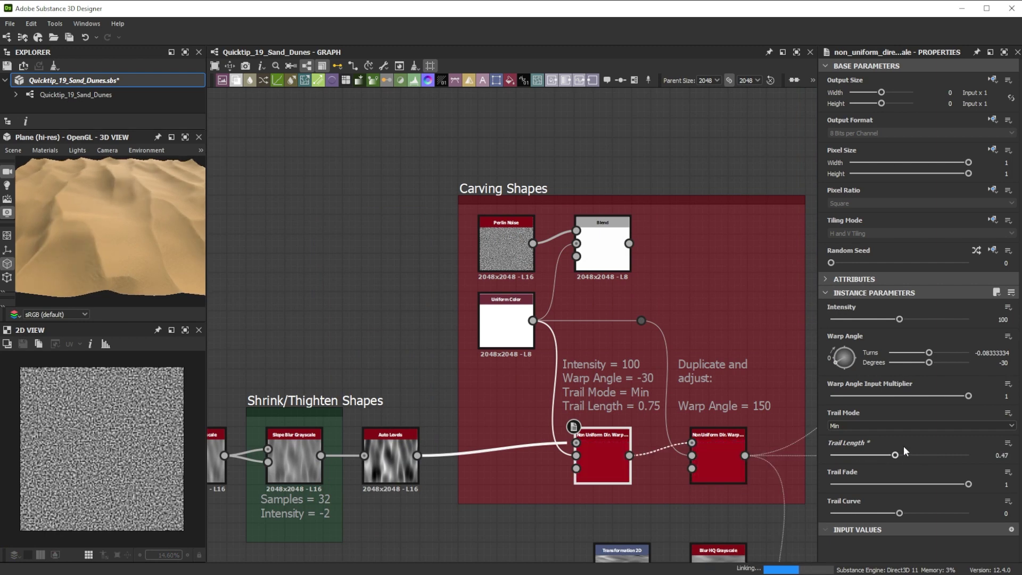
Try Trail Length 0.85, Trail Fade 0.84 and Trail Curve 0.63 on the first Non Uniform Dir. Warp Grayscale, and undo these changes
{"action": "left_click", "coordinate": [948, 454]}
{"action": "left_click_drag", "start_coordinate": [968, 484], "coordinate": [946, 484]}
{"action": "left_click_drag", "start_coordinate": [906, 513], "coordinate": [943, 512]}
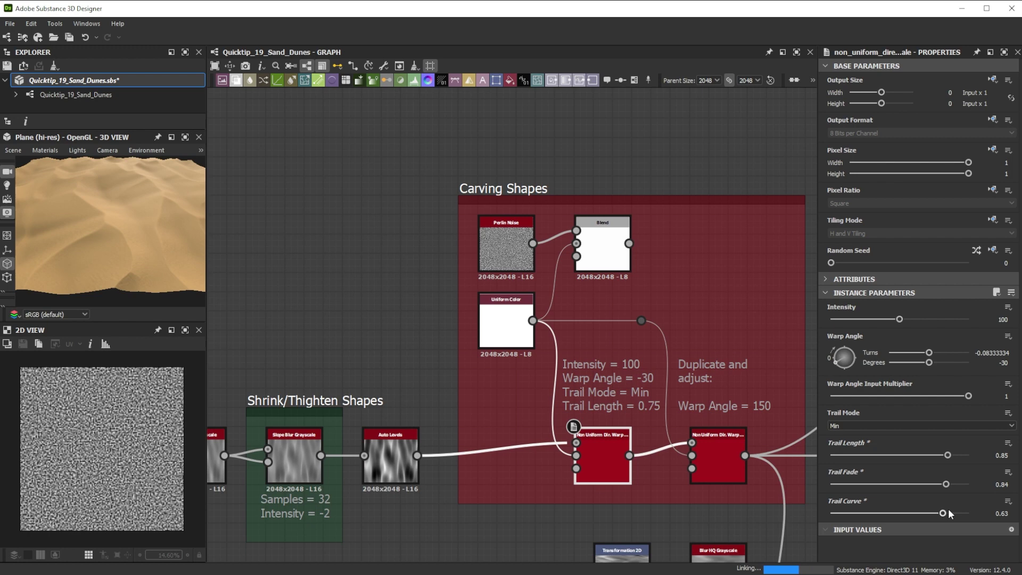
{"action": "key", "text": "ctrl+z"}
{"action": "key", "text": "ctrl+z"}
{"action": "key", "text": "ctrl+z"}
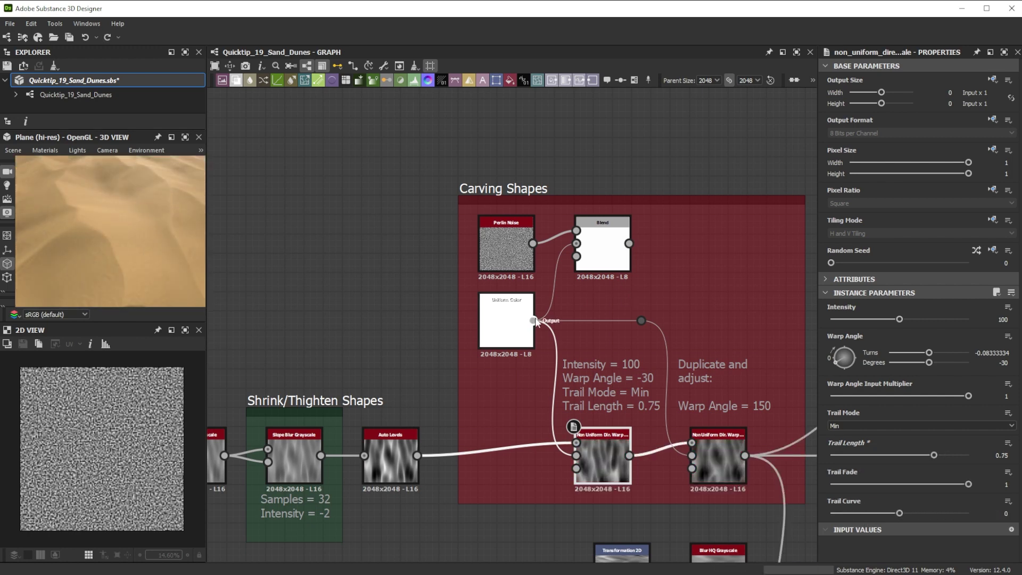
{"action": "mouse_move", "coordinate": [533, 320]}
{"action": "left_mouse_down", "text": "shift"}
{"action": "mouse_move", "coordinate": [629, 244]}
{"action": "mouse_move", "coordinate": [533, 321]}
{"action": "left_mouse_up", "text": "shift"}
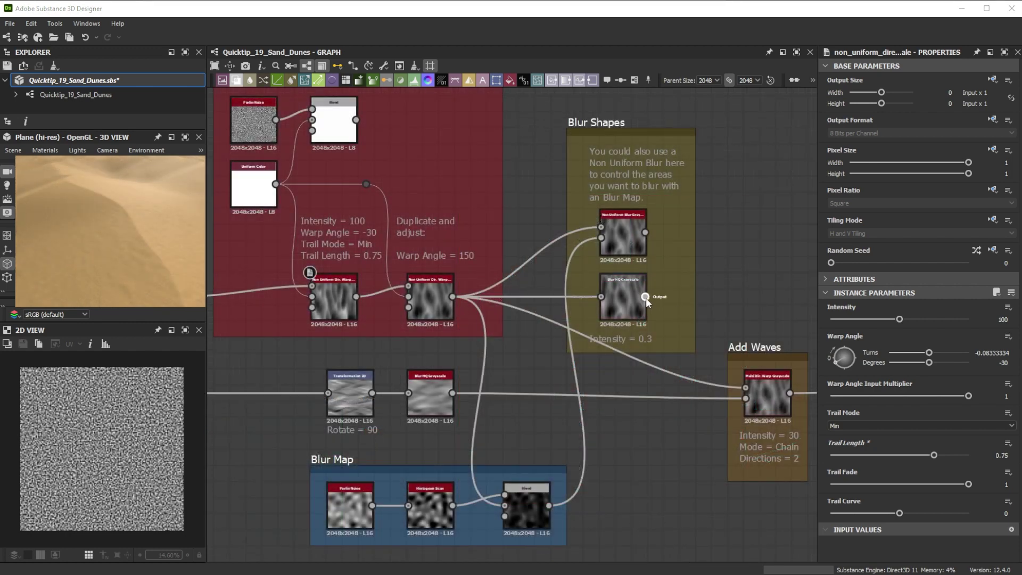
Feed the Add Waves Multi Dir. Warp Grayscale from the Blur Shapes Blur HQ Grayscale, and replace that source with the Non Uniform Blur Grayscale
{"action": "left_click_drag", "start_coordinate": [645, 296], "coordinate": [752, 386]}
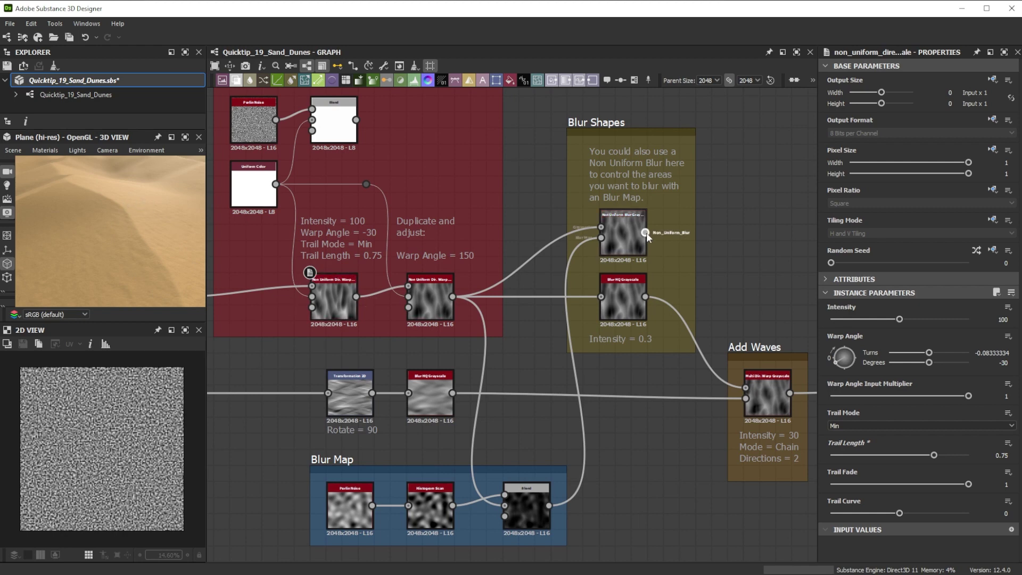
{"action": "left_click_drag", "start_coordinate": [646, 232], "coordinate": [754, 382]}
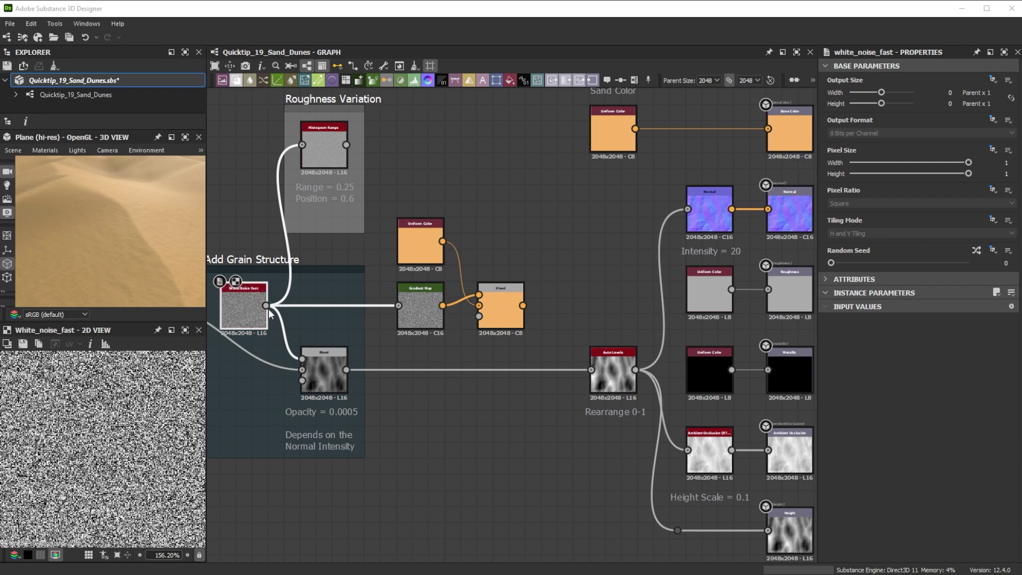
Connect the Roughness Variation Histogram Range to the Roughness output and the sand color Blend to the Base Color output
{"action": "left_click", "coordinate": [321, 161]}
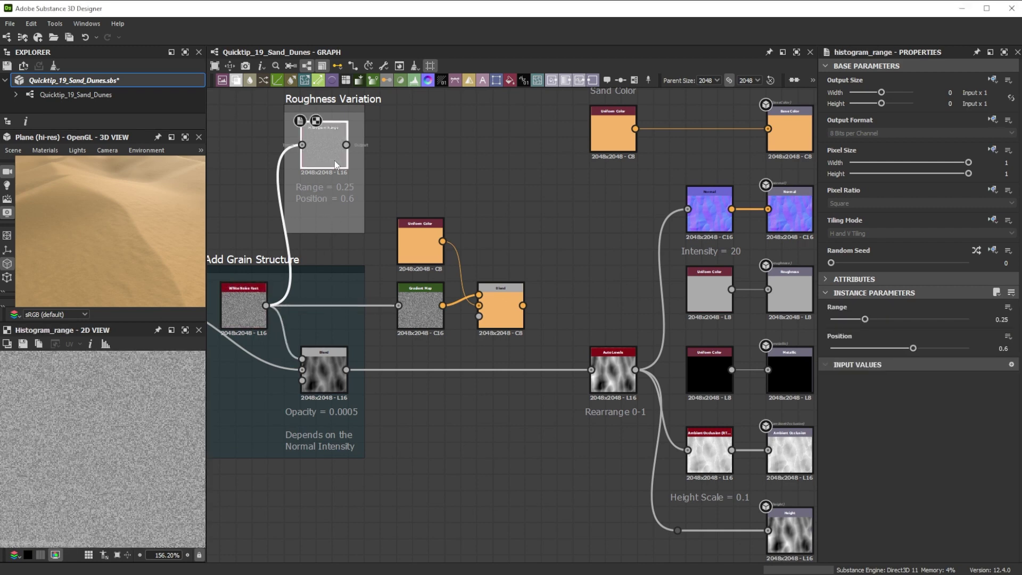
{"action": "left_click_drag", "start_coordinate": [346, 144], "coordinate": [778, 299]}
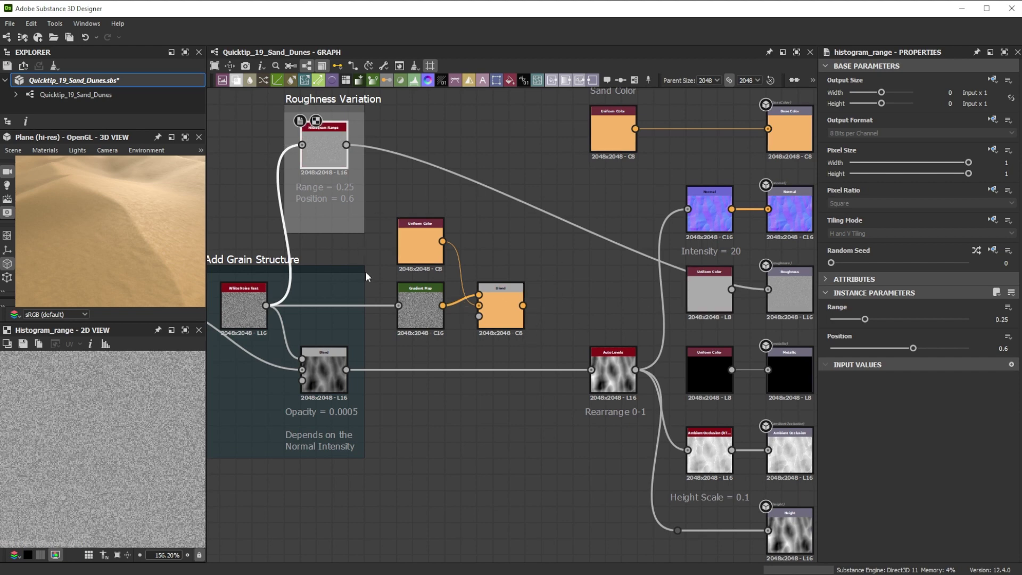
{"action": "left_click_drag", "start_coordinate": [523, 305], "coordinate": [812, 110]}
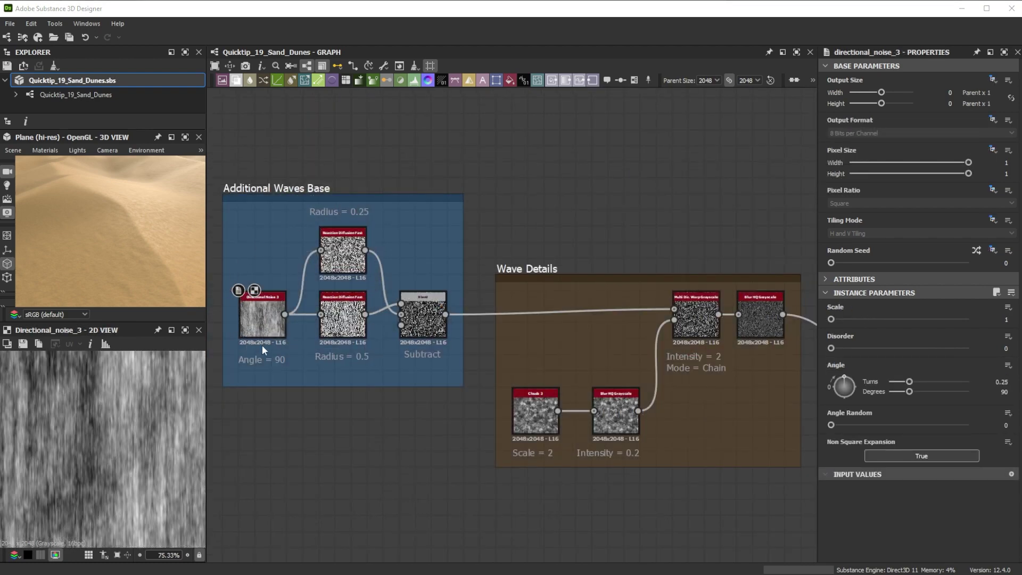
Examine the outputs and parameters of the Reaction Diffusion, Subtract Blend, warp and blur nodes from Additional Waves Base to Wave Height Shape
{"action": "left_click", "coordinate": [349, 309]}
{"action": "left_click", "coordinate": [337, 243]}
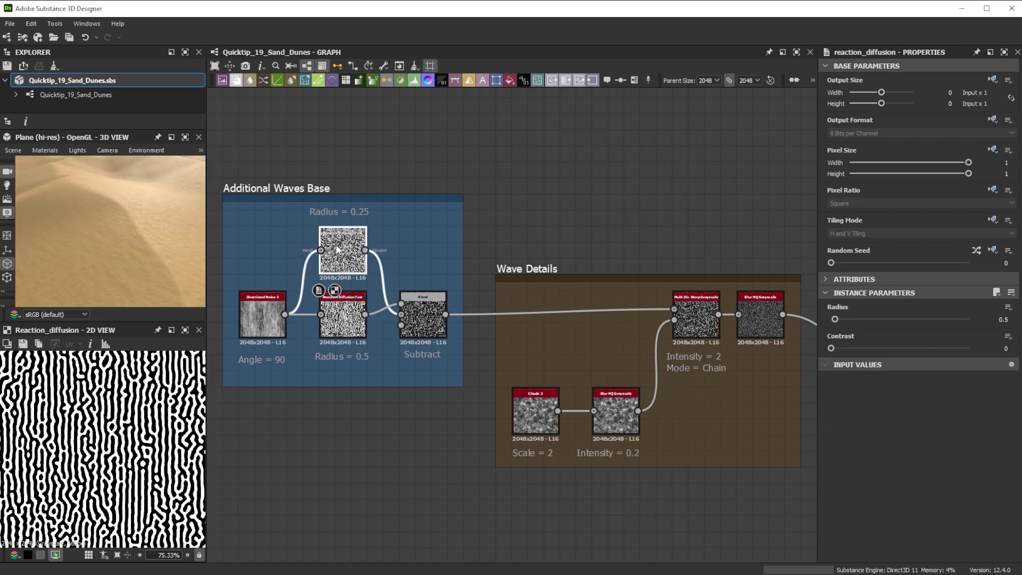
{"action": "left_click", "coordinate": [420, 320]}
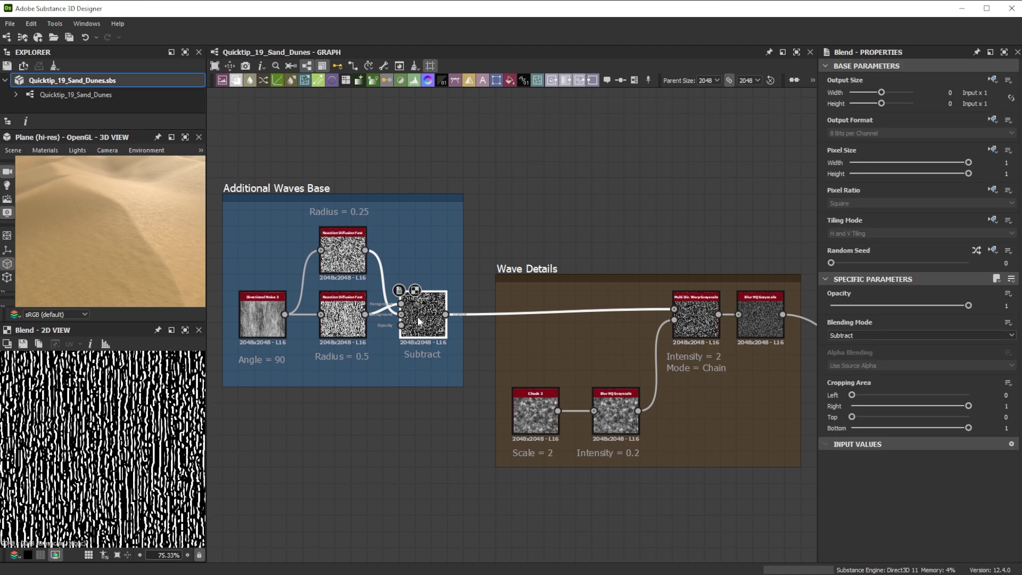
{"action": "left_click", "coordinate": [695, 320]}
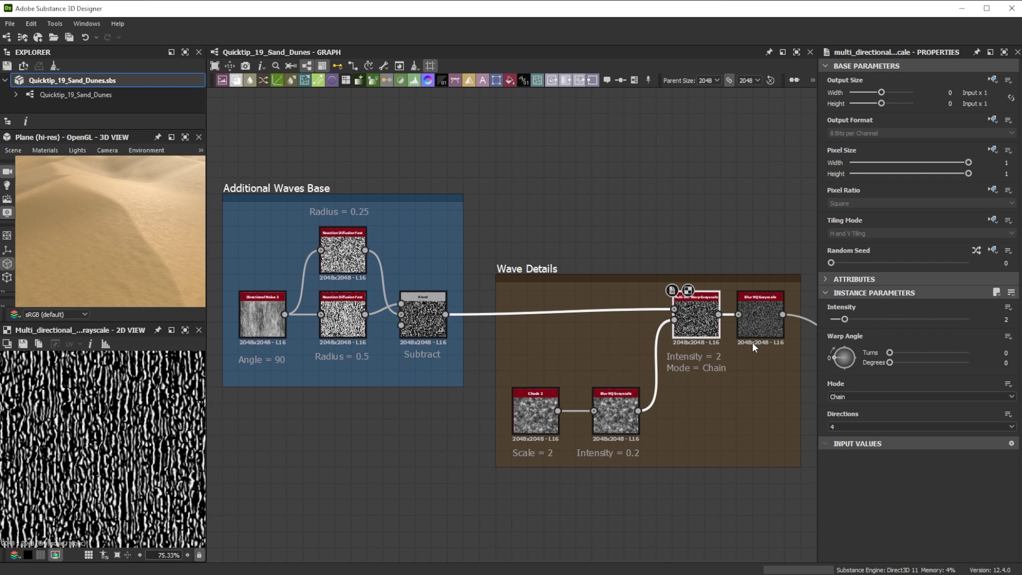
{"action": "left_click", "coordinate": [757, 315]}
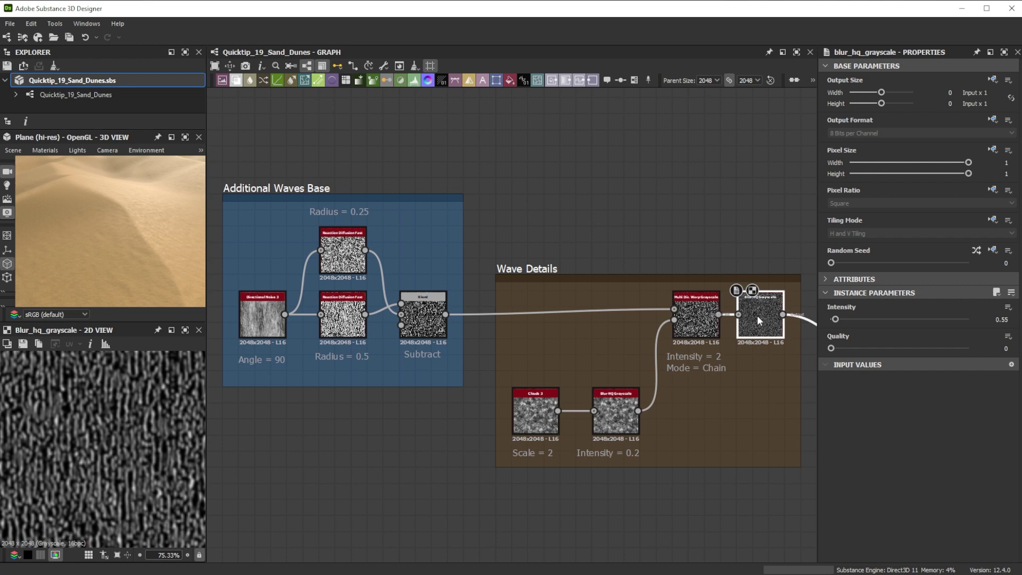
{"action": "left_click", "coordinate": [474, 359]}
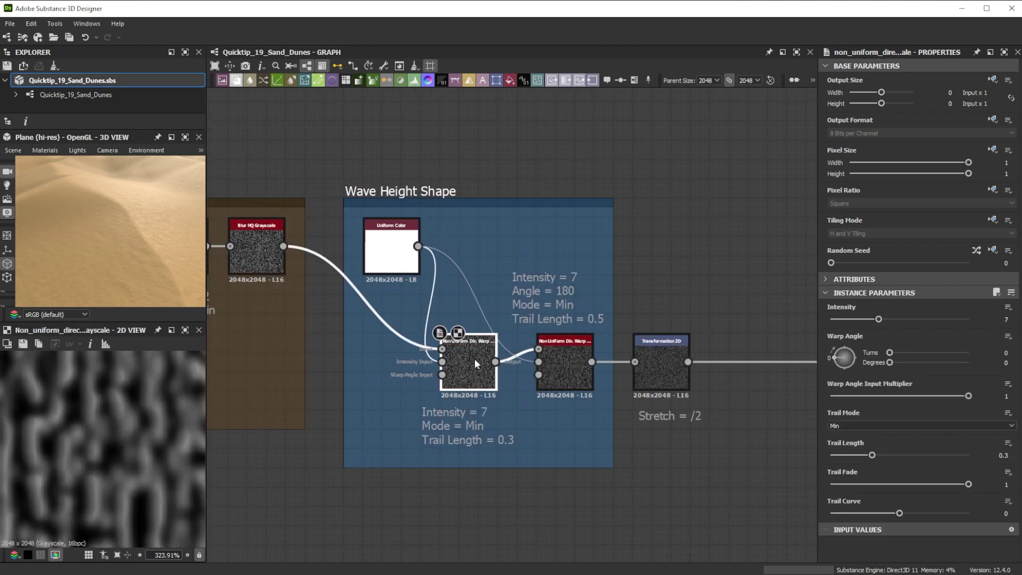
{"action": "left_click", "coordinate": [566, 362]}
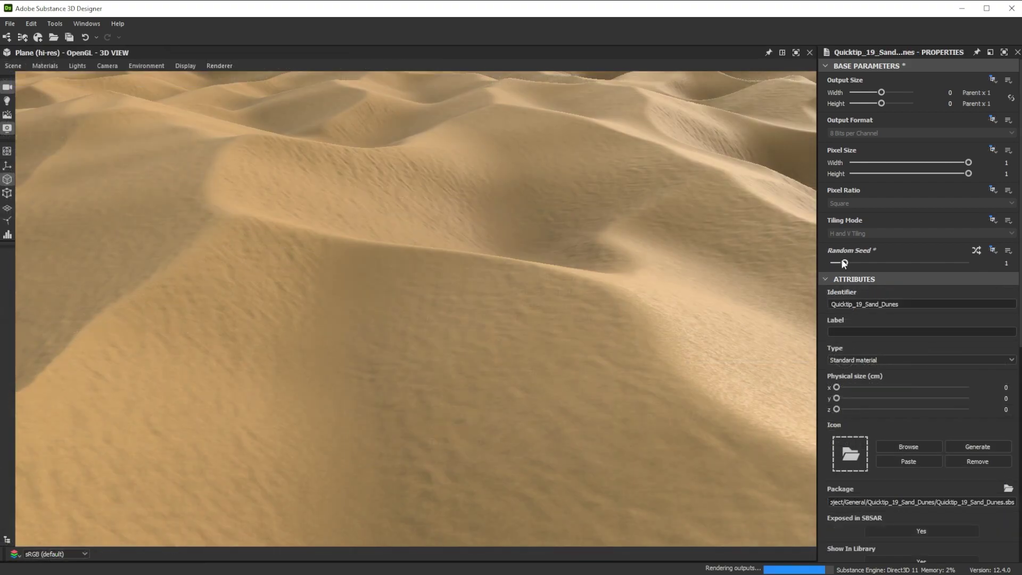
Vary the graph's Random Seed, and try different Smoothness and Y Amount values on the Anisotropic Noise
{"action": "left_click_drag", "start_coordinate": [842, 263], "coordinate": [942, 263]}
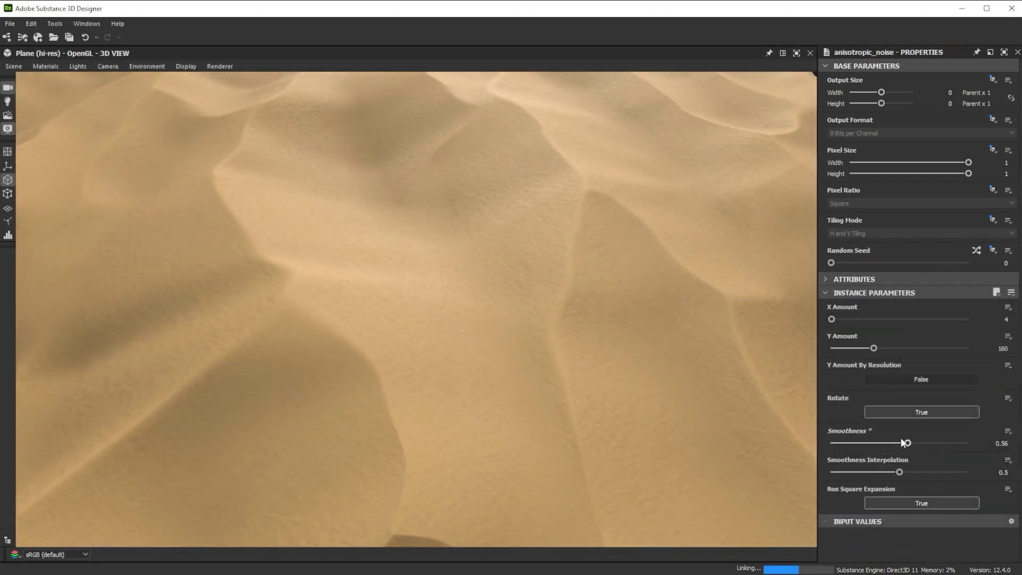
{"action": "left_click_drag", "start_coordinate": [905, 442], "coordinate": [867, 441]}
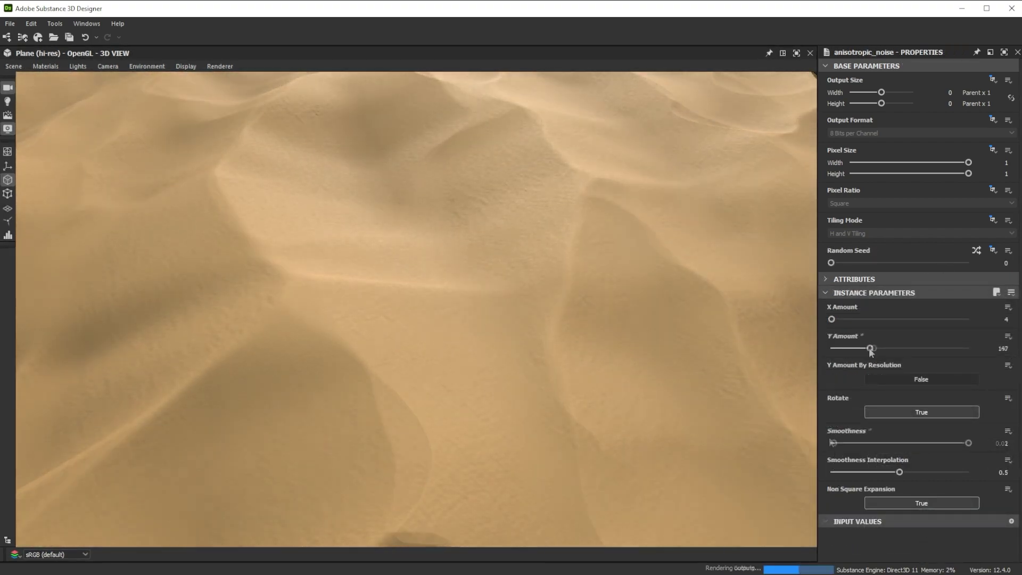
{"action": "left_click_drag", "start_coordinate": [869, 348], "coordinate": [848, 348]}
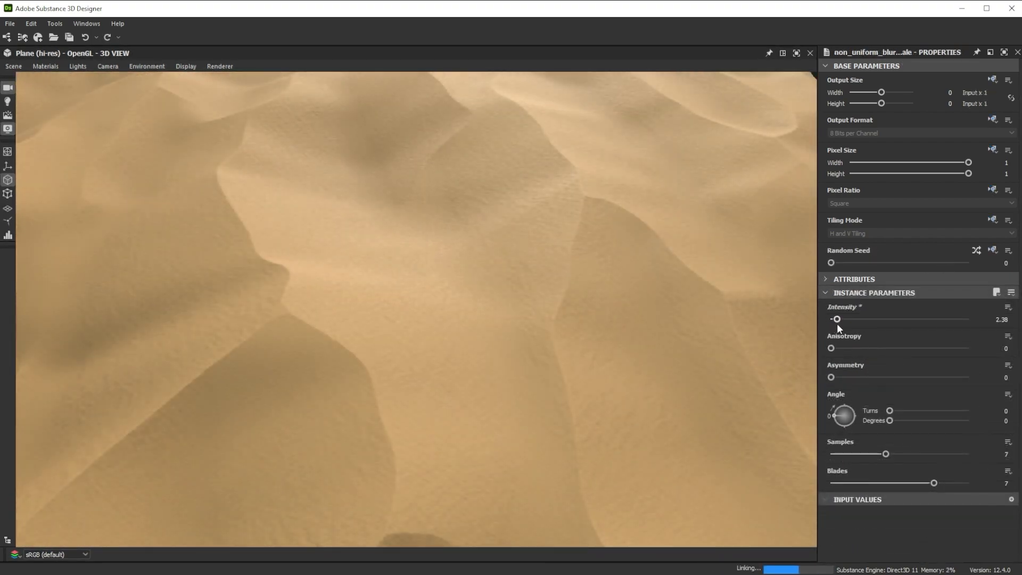
Try a higher Non Uniform Blur Grayscale Intensity, and lower Trail Length and Trail Fade on the -30° Non Uniform Dir. Warp Grayscale
{"action": "left_click_drag", "start_coordinate": [837, 319], "coordinate": [865, 319]}
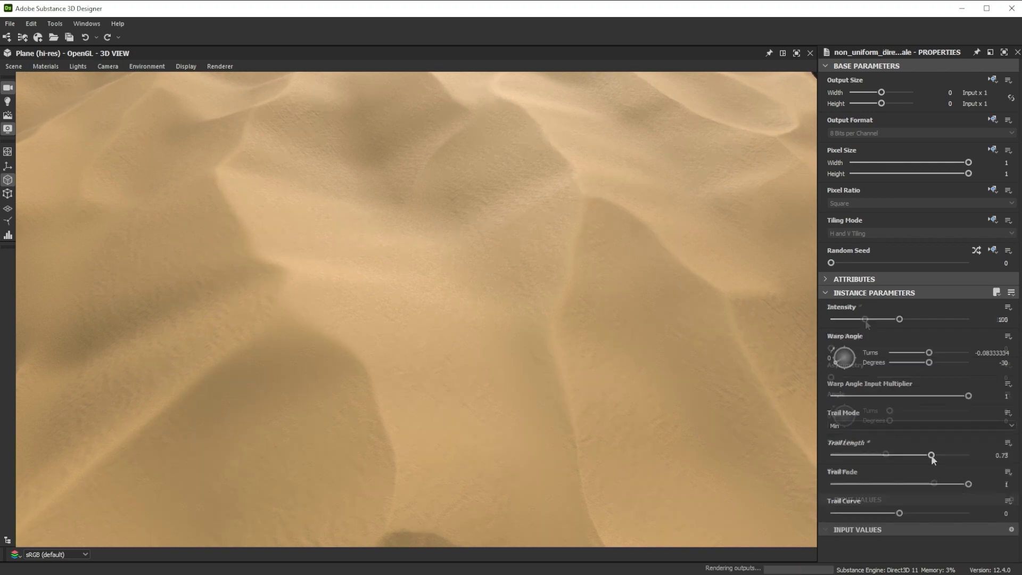
{"action": "left_click_drag", "start_coordinate": [931, 454], "coordinate": [845, 455]}
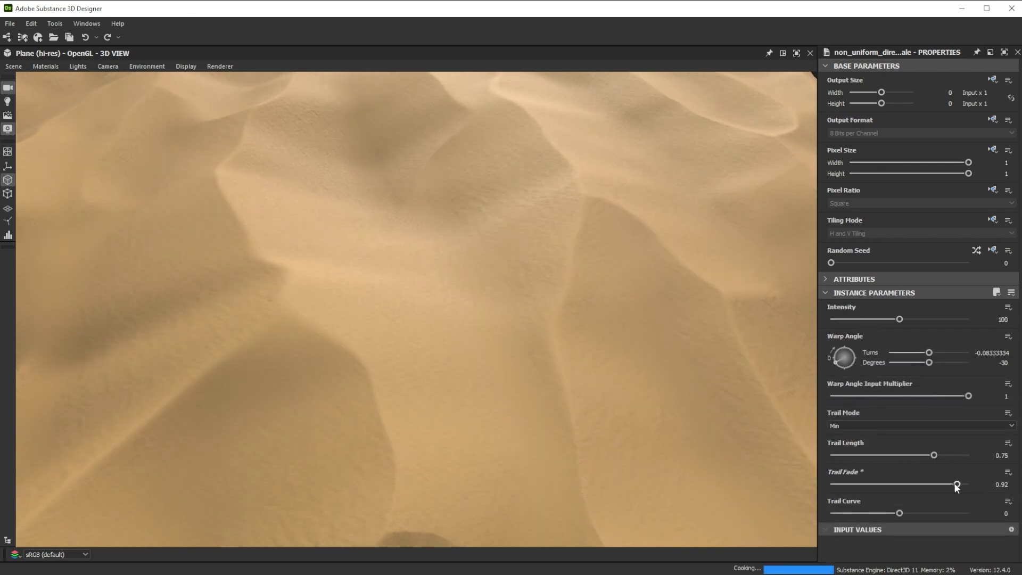
{"action": "left_click_drag", "start_coordinate": [956, 487], "coordinate": [858, 484]}
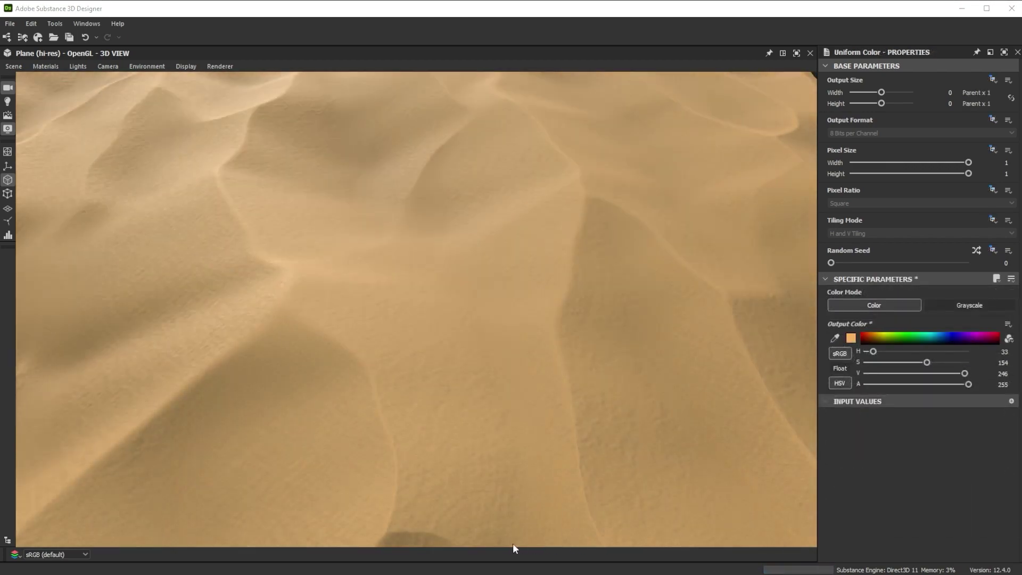